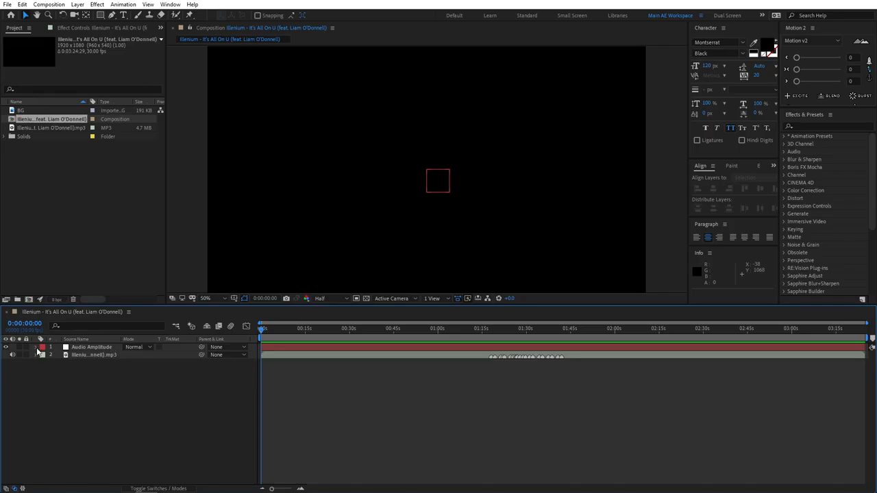
Delete the Left Channel and Right Channel effects from the Audio Amplitude layer and reveal the Both Channels slider.
{"action": "left_click", "coordinate": [38, 348]}
{"action": "left_click", "coordinate": [44, 356]}
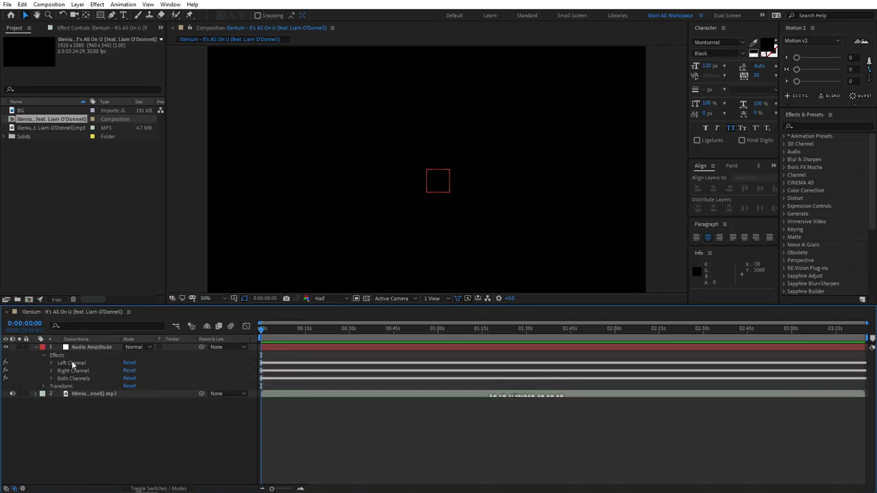
{"action": "left_click", "coordinate": [72, 363]}
{"action": "left_click", "coordinate": [143, 371], "text": "shift"}
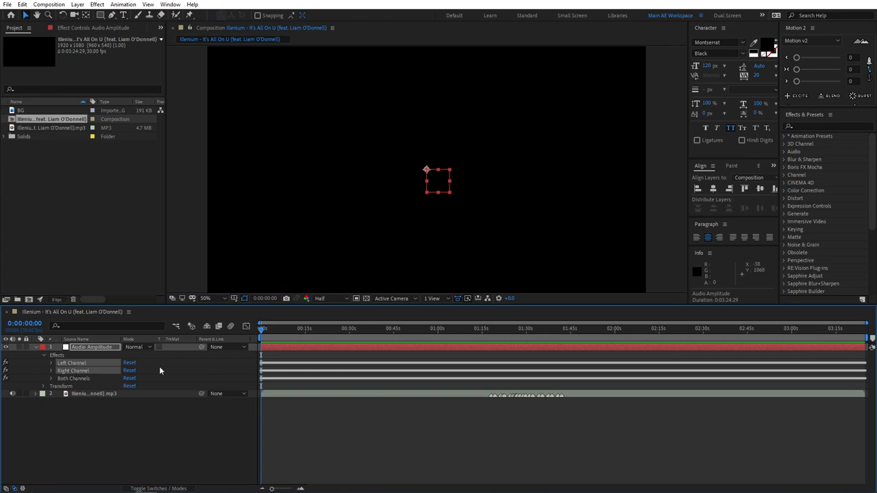
{"action": "key", "text": "Delete"}
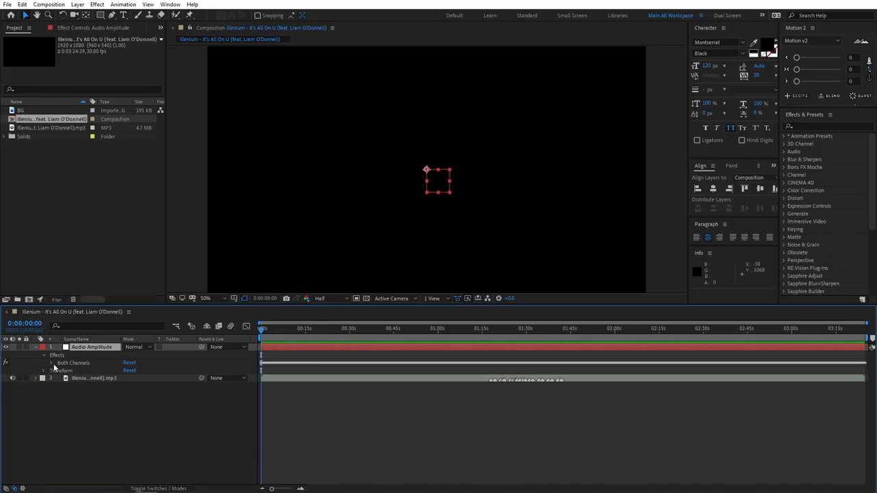
{"action": "left_click", "coordinate": [52, 363]}
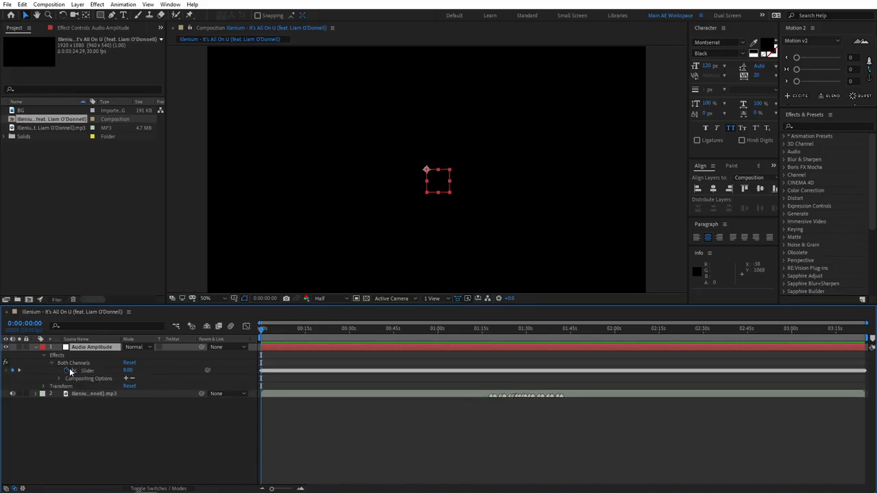
Create a new solid layer named SPECTRUM.
{"action": "right_click", "coordinate": [104, 421]}
{"action": "mouse_move", "coordinate": [148, 322]}
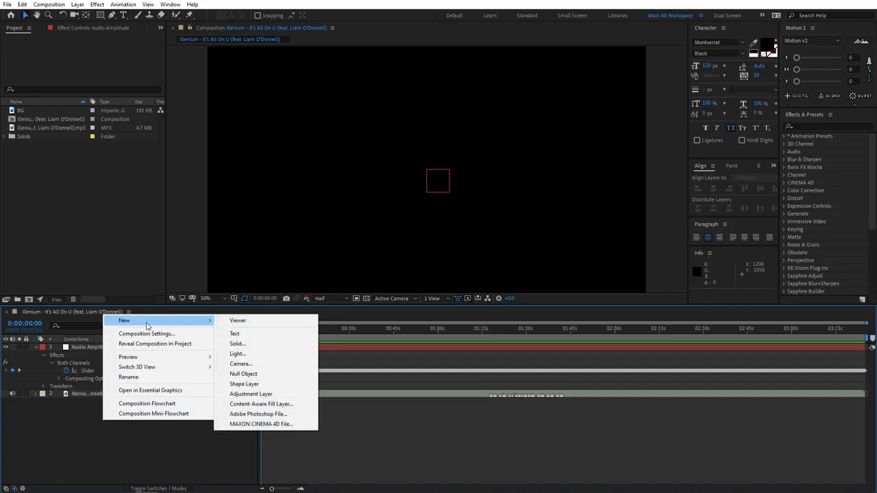
{"action": "left_click", "coordinate": [234, 344]}
{"action": "type", "text": "SPECTRUM"}
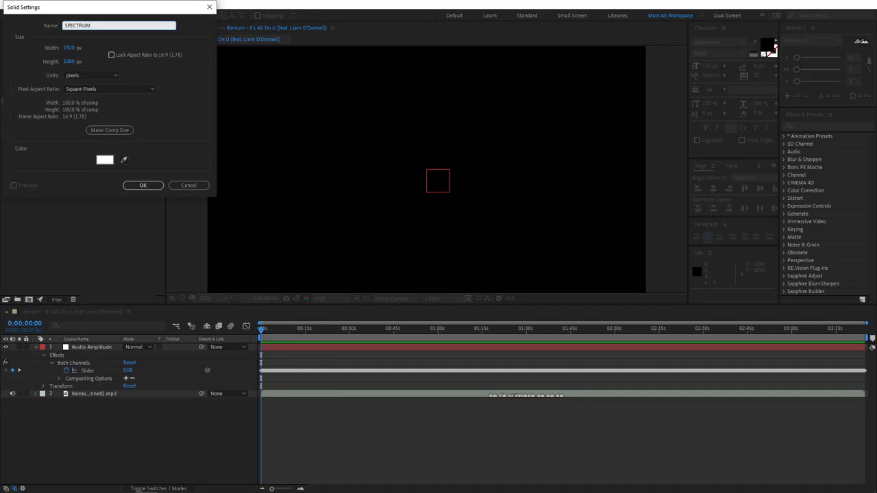
{"action": "key", "text": "Return"}
Apply the Audio Spectrum effect to the SPECTRUM layer and use the Illenium mp3 as its audio layer.
{"action": "left_click", "coordinate": [818, 127]}
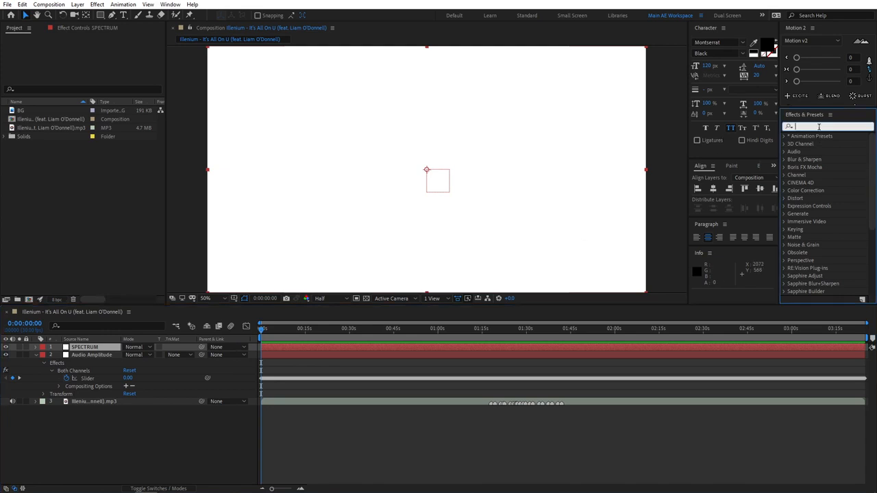
{"action": "type", "text": "audio"}
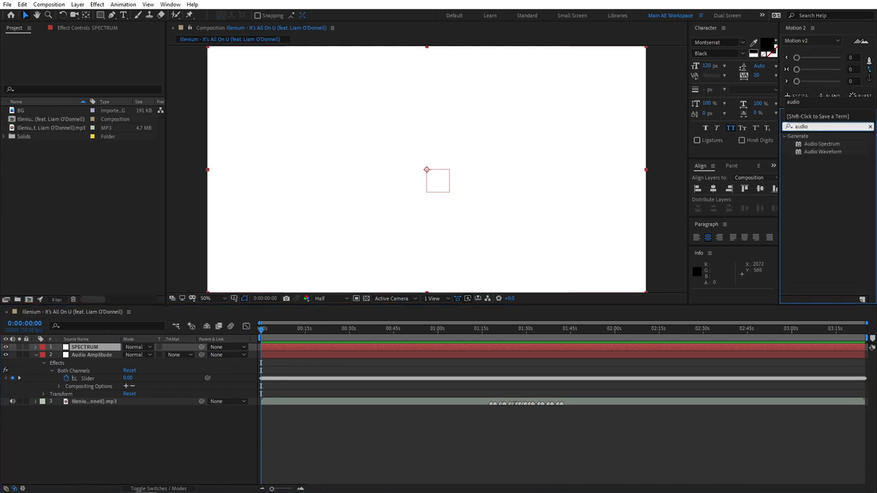
{"action": "left_click_drag", "start_coordinate": [820, 143], "coordinate": [89, 348]}
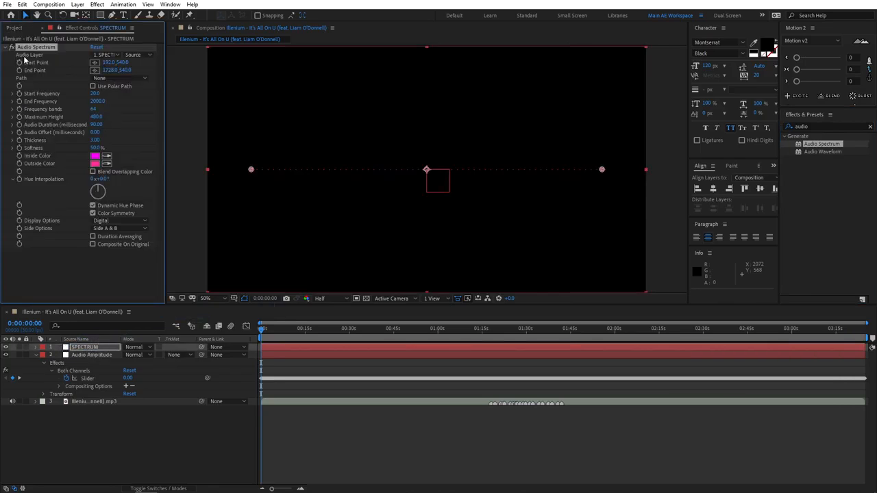
{"action": "left_click", "coordinate": [107, 54]}
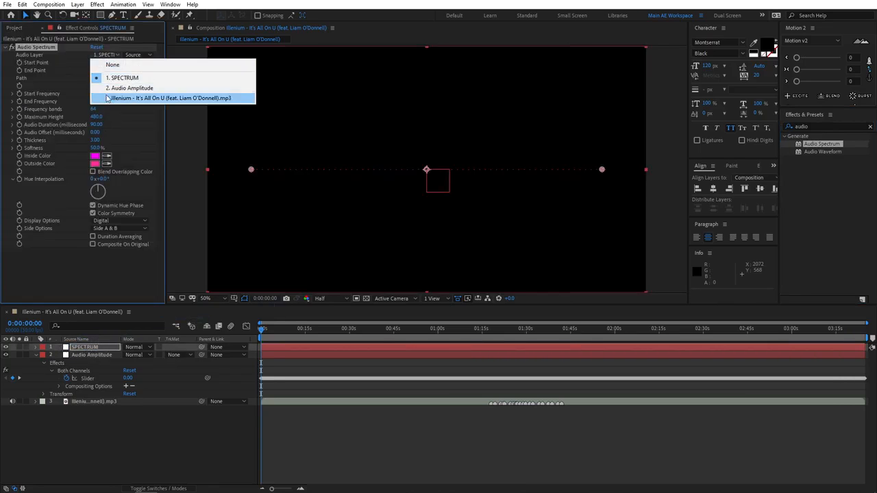
{"action": "left_click", "coordinate": [181, 98]}
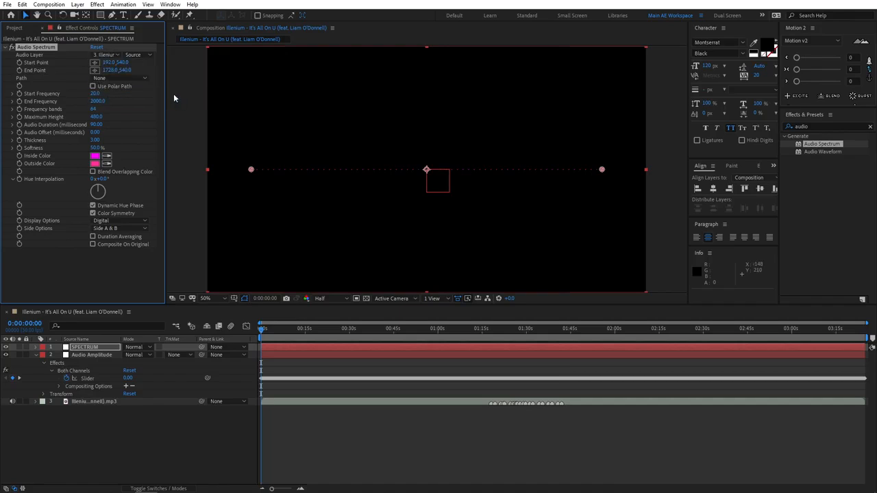
Stretch the spectrum across the full frame by setting the start point X to 0 and the end point X to 1920.
{"action": "left_click", "coordinate": [108, 63]}
{"action": "type", "text": "0"}
{"action": "key", "text": "Tab"}
{"action": "key", "text": "Tab"}
{"action": "type", "text": "1920"}
{"action": "key", "text": "Return"}
{"action": "left_click", "coordinate": [182, 178]}
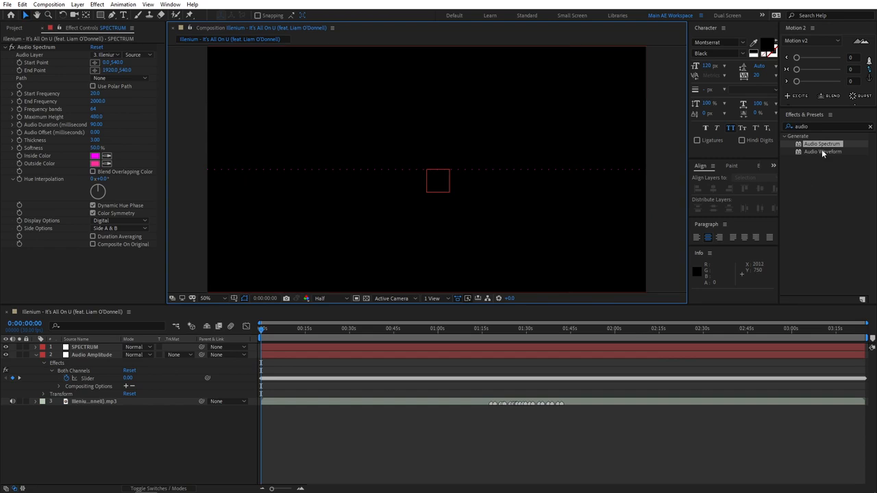
Apply Polar Coordinates to the SPECTRUM layer with 100% interpolation and Rect to Polar conversion.
{"action": "double_click", "coordinate": [821, 126]}
{"action": "type", "text": "polar"}
{"action": "left_click_drag", "start_coordinate": [824, 144], "coordinate": [96, 350]}
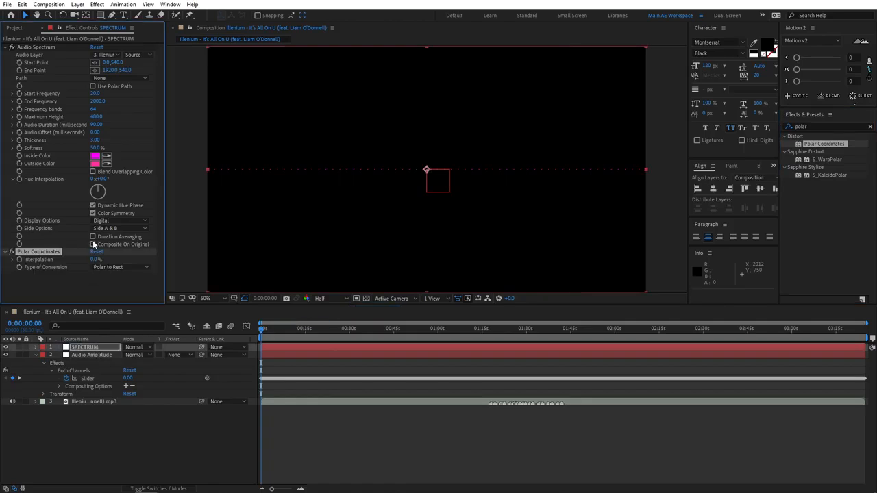
{"action": "left_click_drag", "start_coordinate": [94, 262], "coordinate": [214, 259]}
{"action": "left_click", "coordinate": [114, 267]}
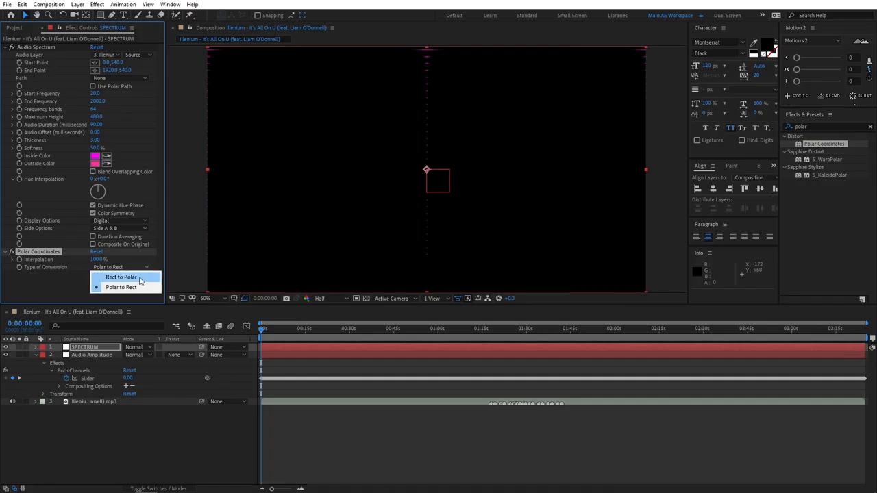
{"action": "left_click", "coordinate": [122, 278]}
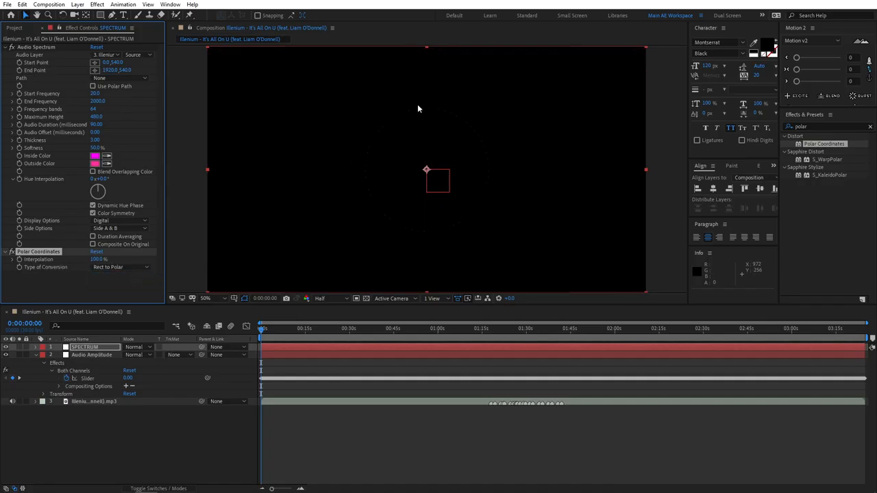
Apply the Mirror effect to the SPECTRUM layer and set its reflection center X to 958.
{"action": "left_click", "coordinate": [817, 127]}
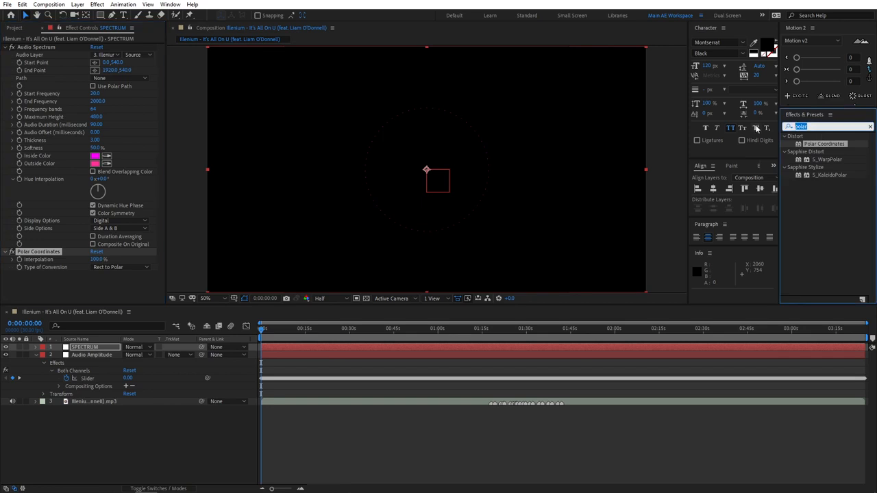
{"action": "type", "text": "mirr"}
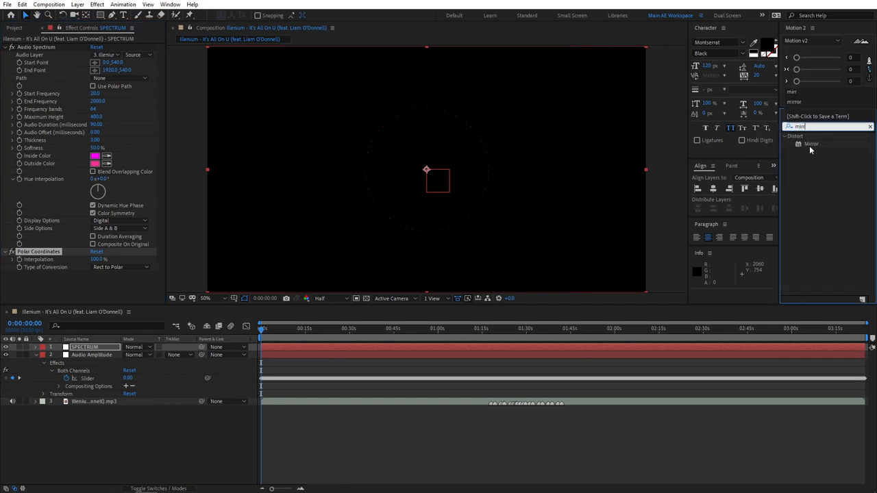
{"action": "left_click_drag", "start_coordinate": [811, 144], "coordinate": [96, 352]}
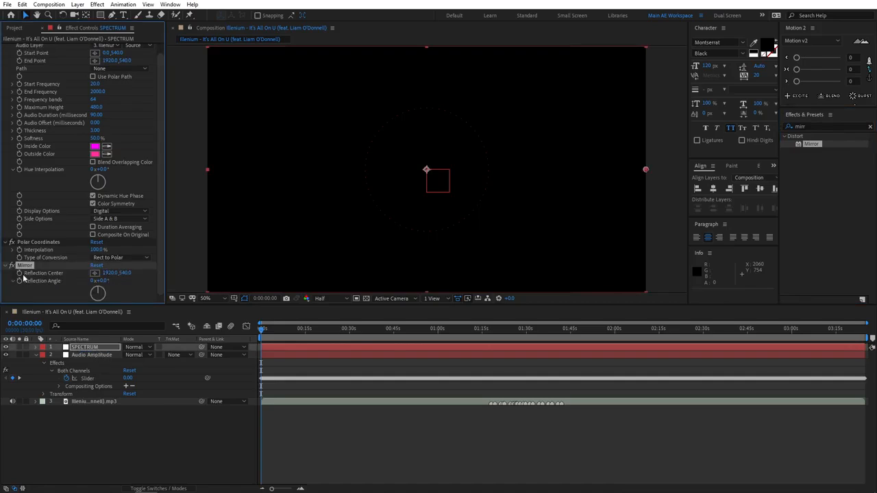
{"action": "left_click_drag", "start_coordinate": [115, 276], "coordinate": [59, 276]}
{"action": "left_click", "coordinate": [111, 273]}
{"action": "type", "text": "958"}
{"action": "key", "text": "Return"}
{"action": "left_click", "coordinate": [134, 435]}
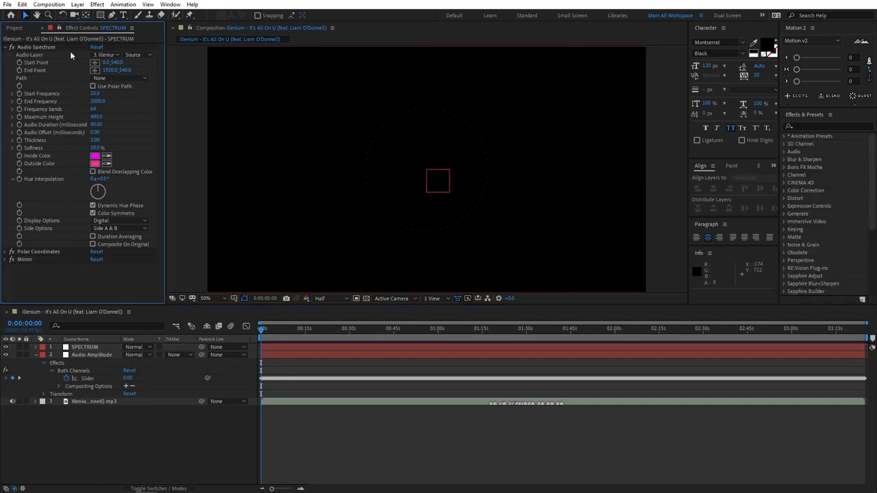
Set the Audio Spectrum's softness to 0%, thickness to 5 and maximum height to 2000.
{"action": "left_click", "coordinate": [100, 102]}
{"action": "left_click_drag", "start_coordinate": [95, 148], "coordinate": [33, 149]}
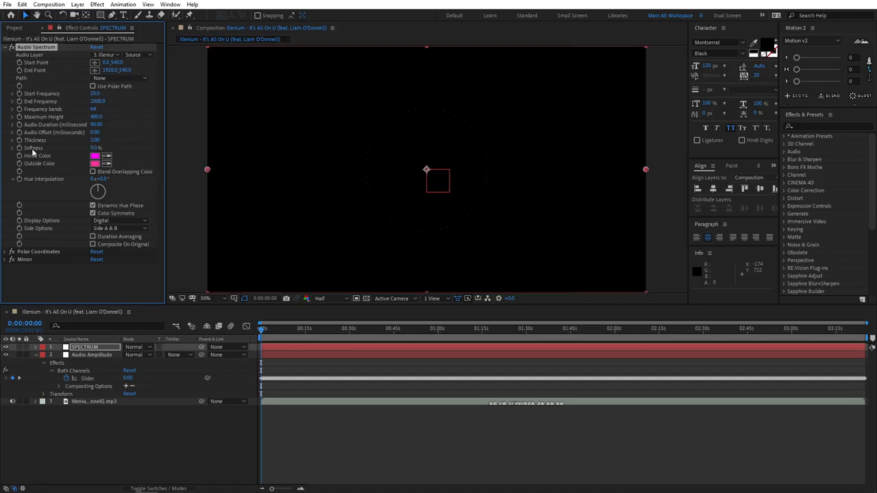
{"action": "left_click", "coordinate": [96, 140]}
{"action": "key", "text": "Return"}
{"action": "left_click", "coordinate": [98, 117]}
{"action": "type", "text": "2"}
{"action": "key", "text": "Return"}
Set the spectrum's frequency bands to 200, start frequency to 10 and end frequency to 500.
{"action": "left_click_drag", "start_coordinate": [94, 109], "coordinate": [149, 108]}
{"action": "left_click", "coordinate": [95, 109]}
{"action": "type", "text": "200"}
{"action": "key", "text": "Return"}
{"action": "left_click", "coordinate": [96, 93]}
{"action": "type", "text": "10"}
{"action": "key", "text": "Return"}
{"action": "left_click", "coordinate": [100, 101]}
{"action": "type", "text": "500"}
{"action": "key", "text": "Return"}
Change the spectrum's inside color to purple and its outside color to hot pink.
{"action": "left_click", "coordinate": [95, 157]}
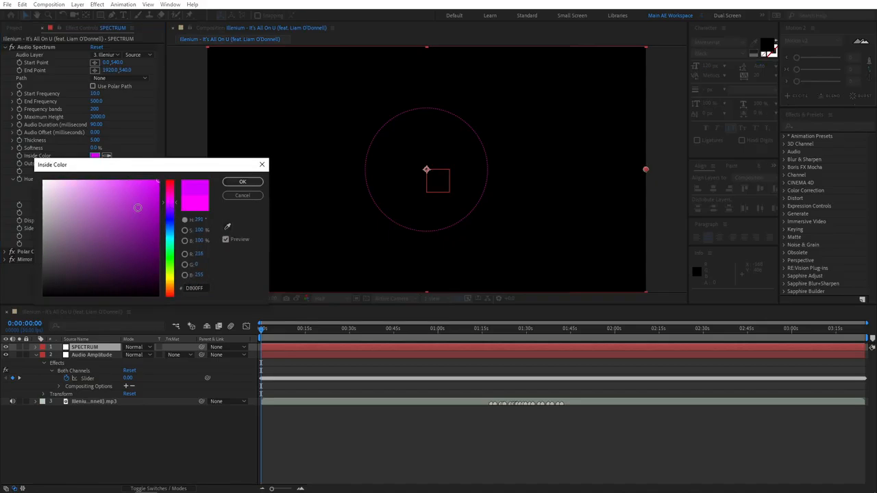
{"action": "left_click", "coordinate": [242, 182]}
{"action": "left_click", "coordinate": [96, 164]}
{"action": "left_click", "coordinate": [170, 198]}
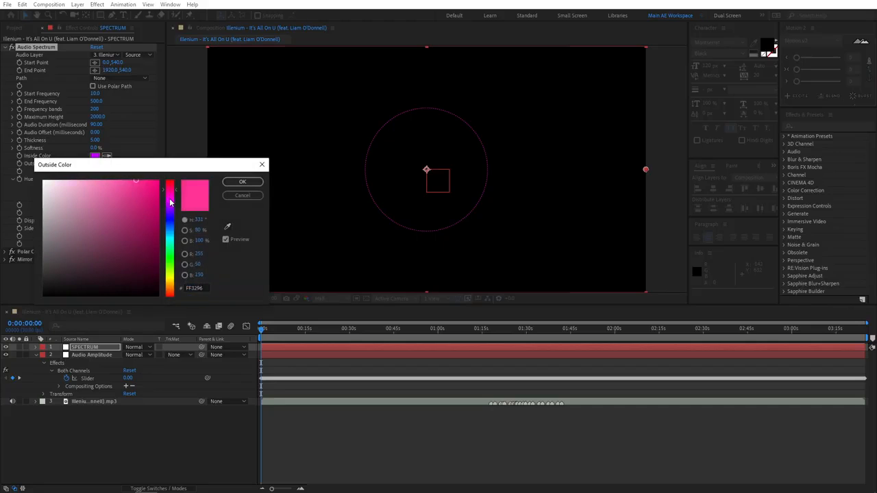
{"action": "left_click", "coordinate": [144, 184]}
{"action": "left_click", "coordinate": [243, 182]}
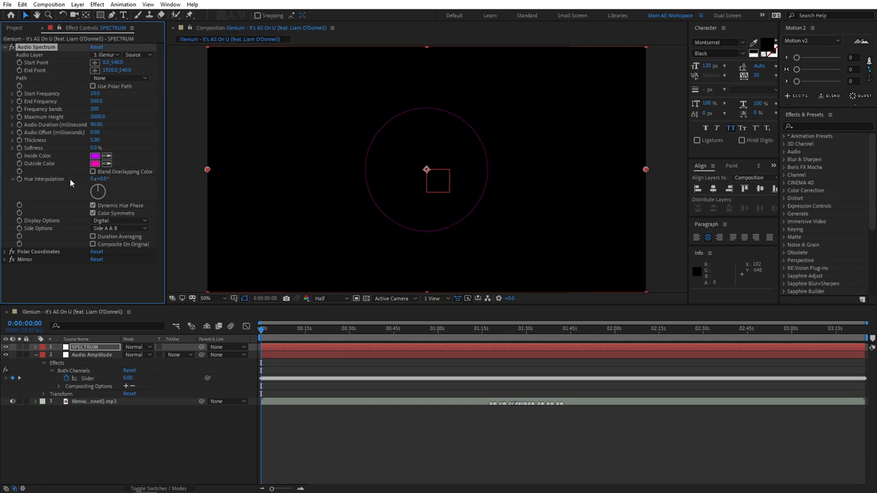
Set the spectrum's hue interpolation to 112° and preview the animation from the start.
{"action": "left_click", "coordinate": [108, 180]}
{"action": "type", "text": "112"}
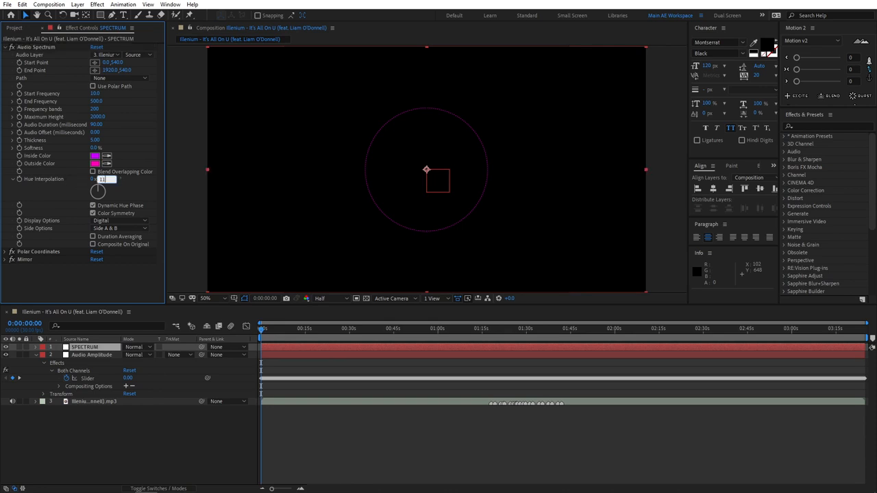
{"action": "key", "text": "Return"}
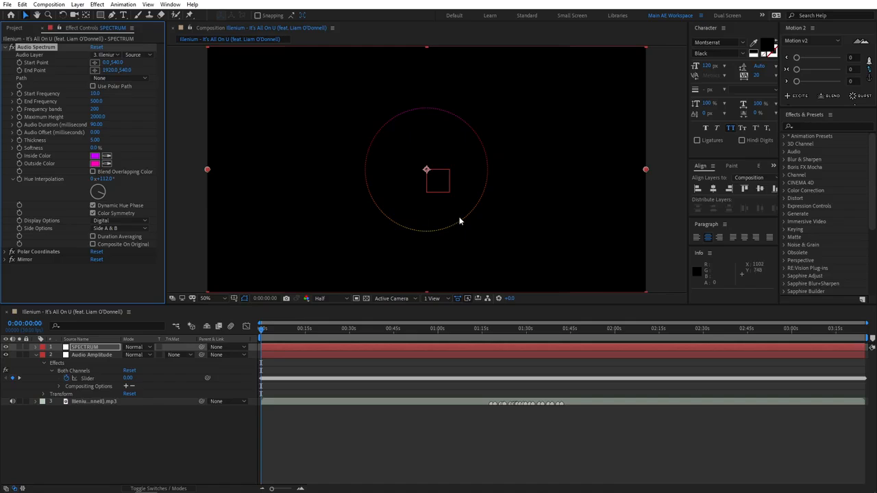
{"action": "left_click", "coordinate": [138, 294]}
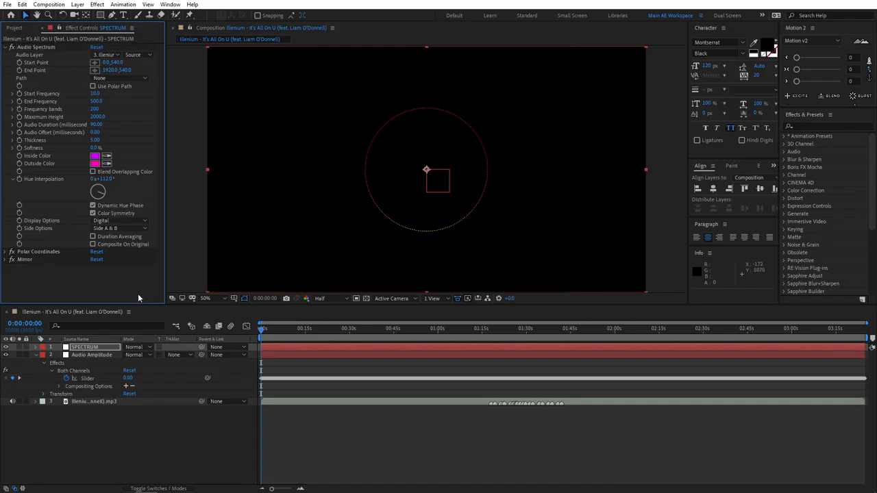
{"action": "key", "text": "space"}
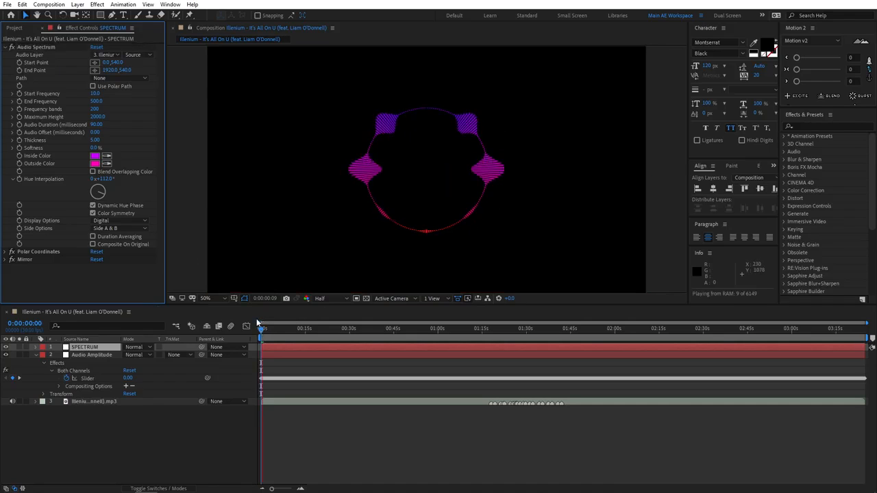
{"action": "key", "text": "space"}
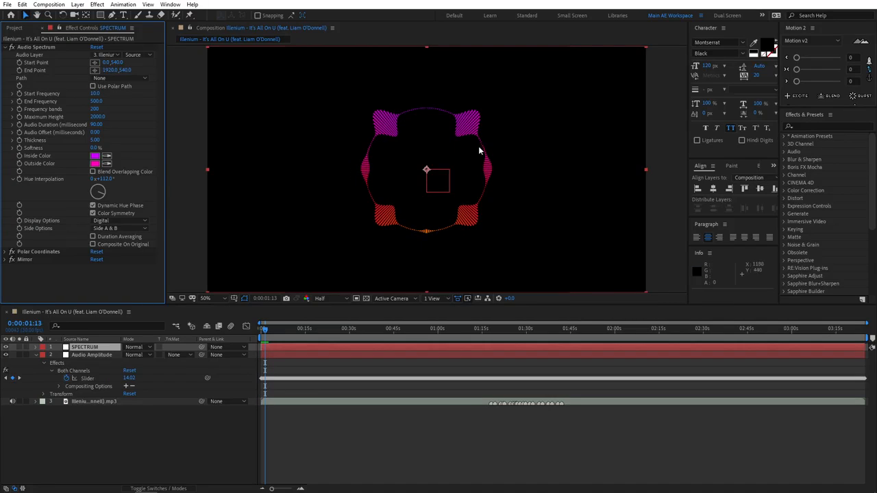
Set the spectrum's side options to Side B and preview the animation from about 11 seconds.
{"action": "left_click", "coordinate": [107, 229]}
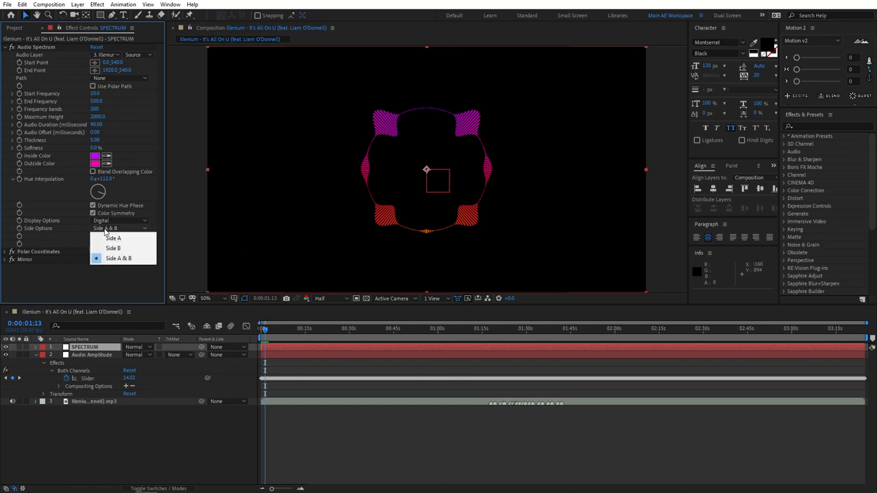
{"action": "left_click", "coordinate": [113, 238]}
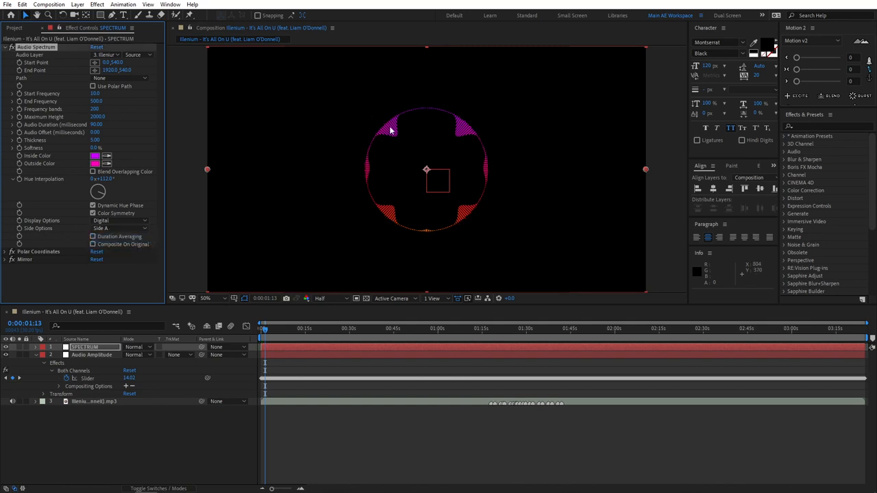
{"action": "left_click", "coordinate": [109, 229]}
{"action": "left_click", "coordinate": [112, 248]}
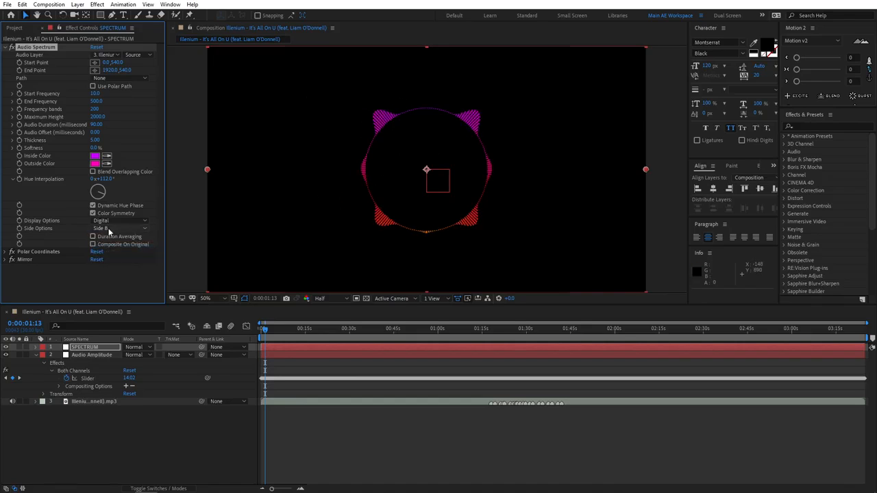
{"action": "left_click_drag", "start_coordinate": [265, 334], "coordinate": [298, 332]}
{"action": "key", "text": "space"}
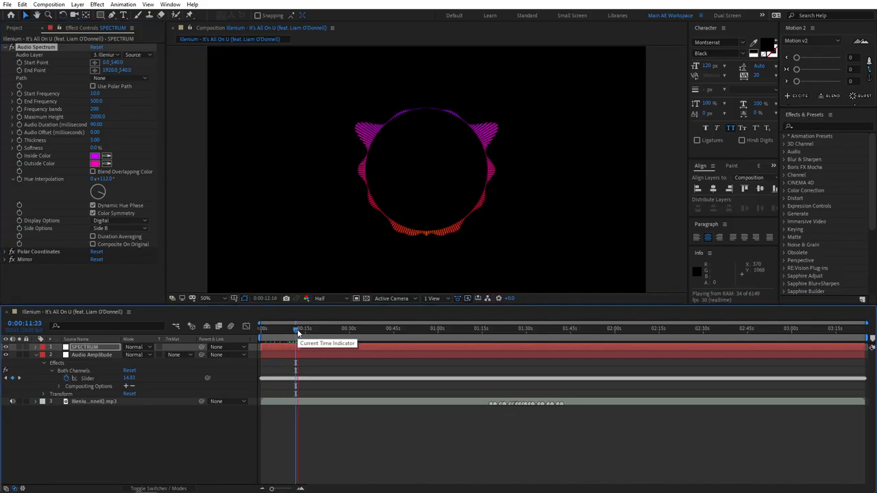
{"action": "key", "text": "space"}
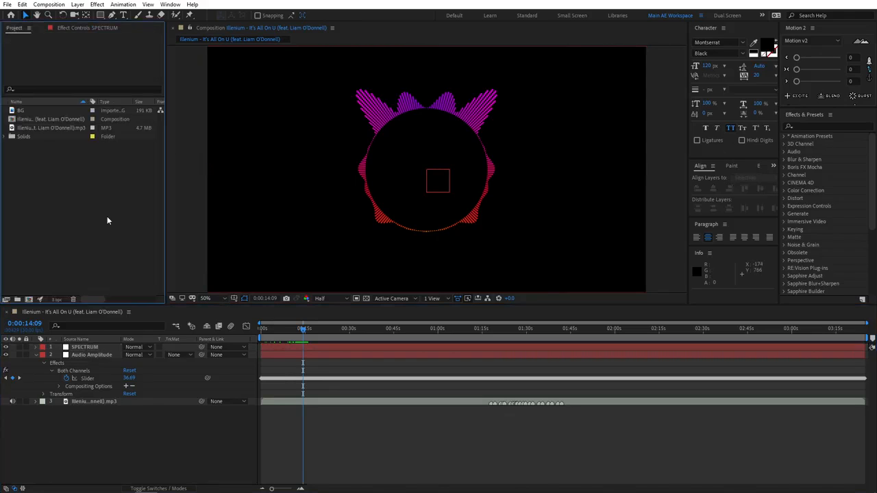
Add the BG image as the lowest layer and pre-compose it as BG, moving all attributes into the new composition.
{"action": "left_click_drag", "start_coordinate": [27, 112], "coordinate": [85, 418]}
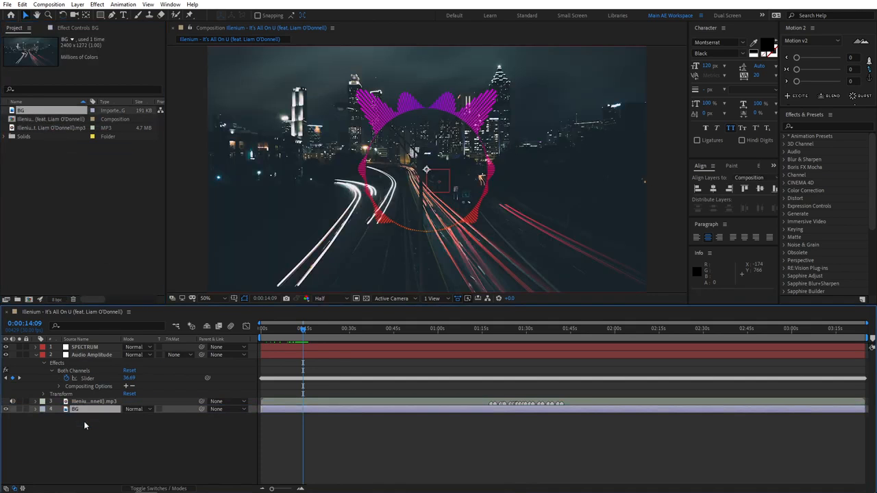
{"action": "right_click", "coordinate": [89, 411]}
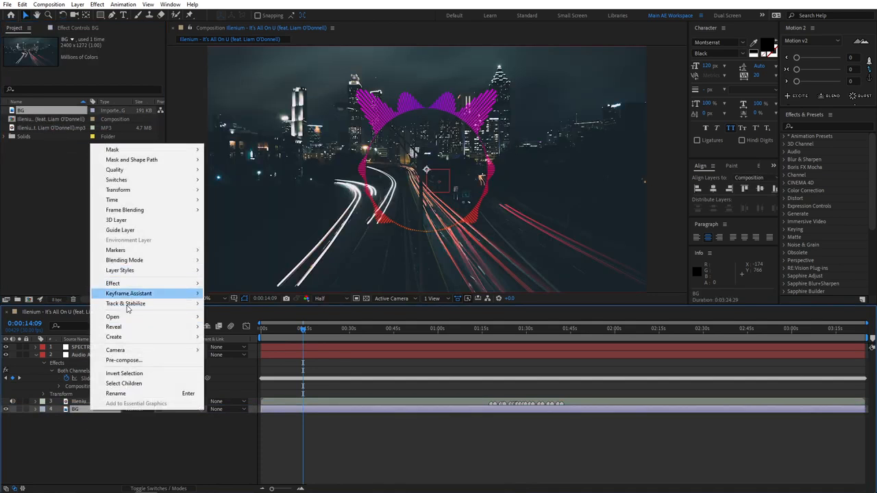
{"action": "left_click", "coordinate": [120, 360]}
{"action": "type", "text": "BG"}
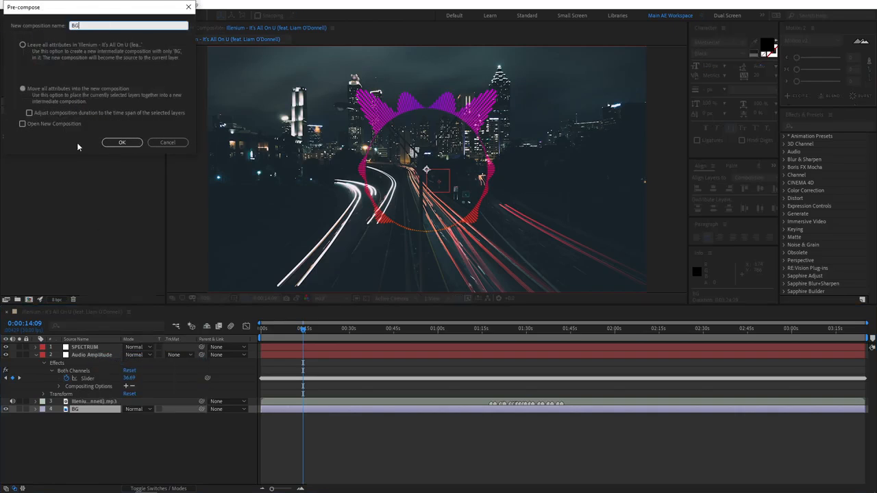
{"action": "left_click", "coordinate": [25, 89]}
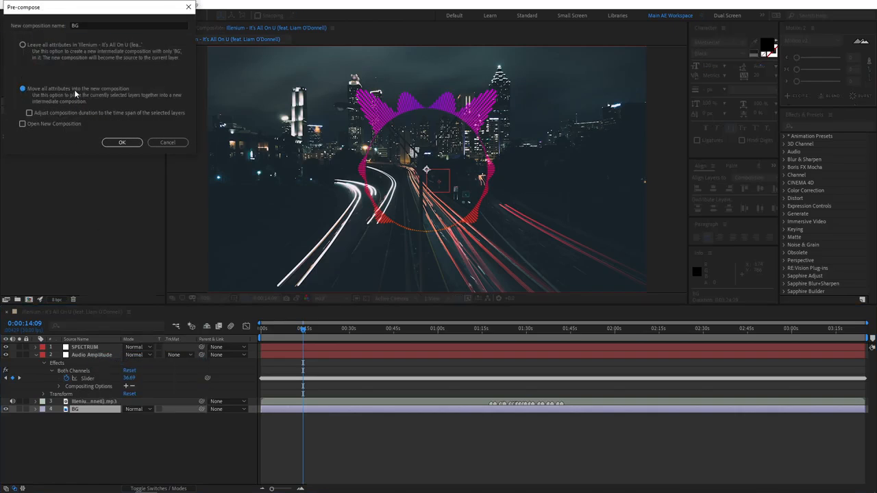
{"action": "left_click", "coordinate": [121, 141]}
Set the BG layer's opacity to 50%.
{"action": "key", "text": "t"}
{"action": "left_click", "coordinate": [129, 417]}
{"action": "type", "text": "50"}
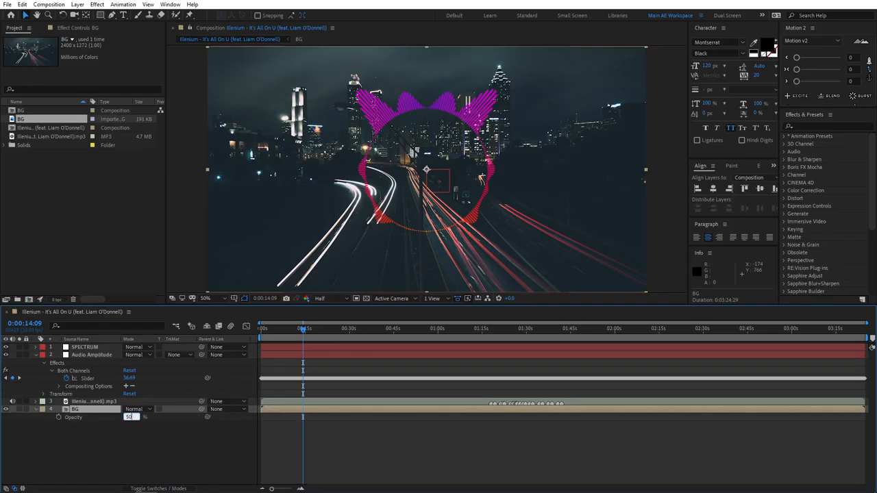
{"action": "key", "text": "Return"}
{"action": "left_click", "coordinate": [182, 428]}
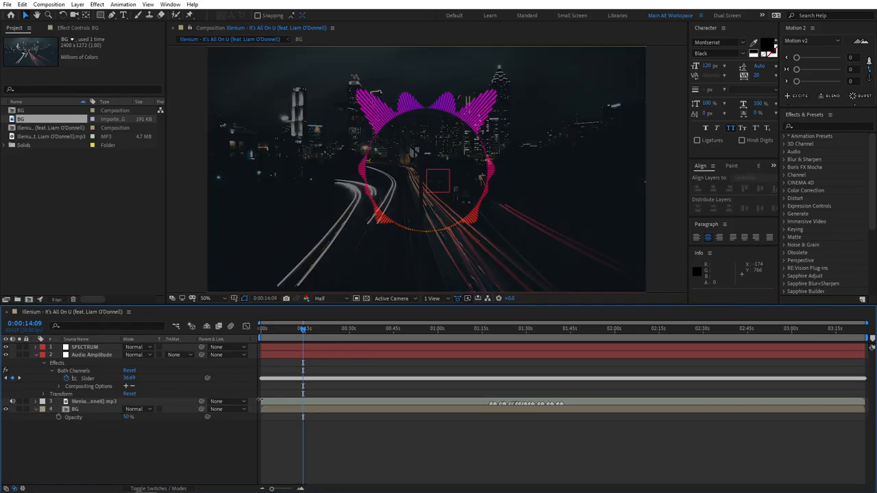
Apply CC Radial Fast Blur to the BG layer and set its Amount to 0.
{"action": "left_click", "coordinate": [831, 128]}
{"action": "type", "text": "fast"}
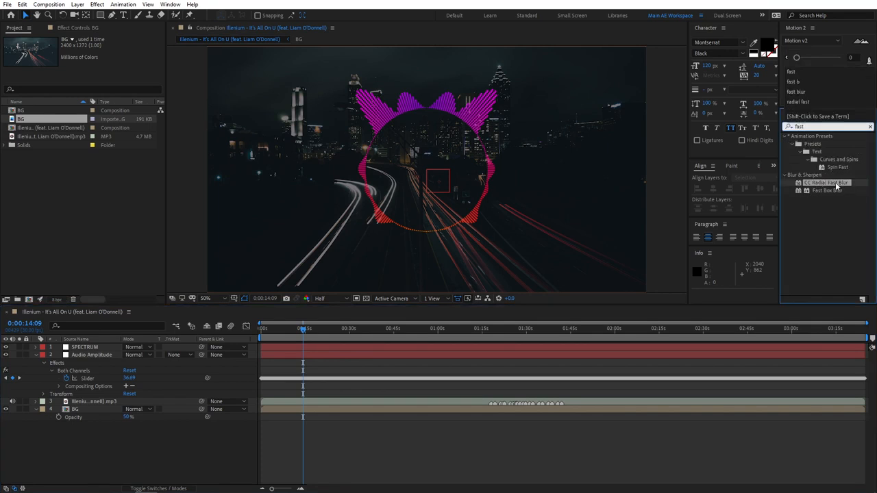
{"action": "left_click_drag", "start_coordinate": [843, 187], "coordinate": [85, 412]}
{"action": "left_click", "coordinate": [95, 63]}
{"action": "type", "text": "0"}
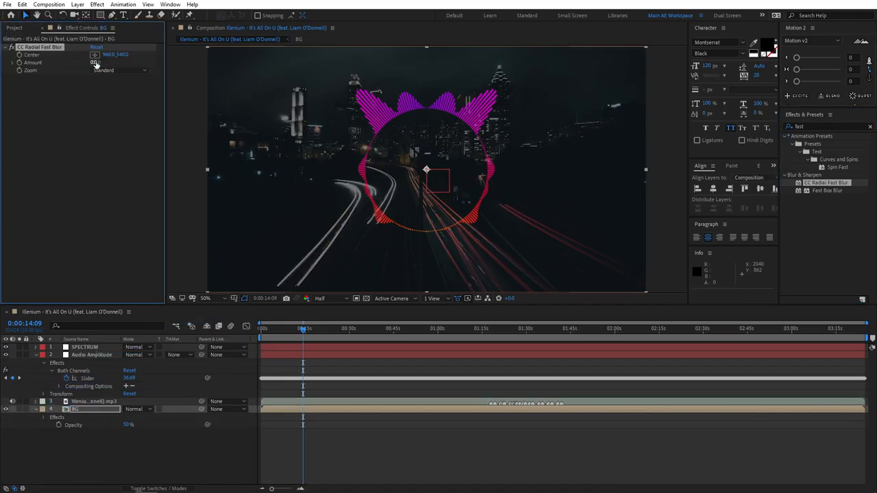
Give the blur's Amount an expression adding the Audio Amplitude layer's Both Channels slider to value, and preview from the start.
{"action": "left_click", "coordinate": [19, 63], "text": "alt"}
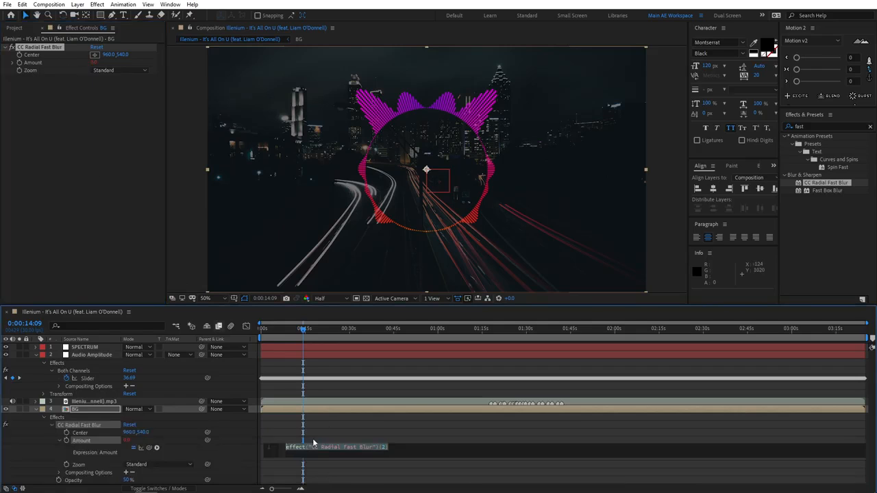
{"action": "type", "text": "value"}
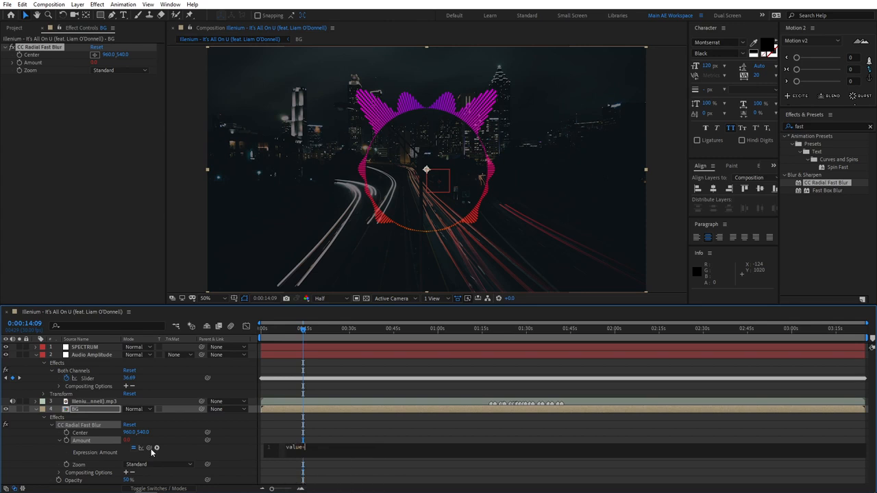
{"action": "left_click_drag", "start_coordinate": [152, 449], "coordinate": [92, 379]}
{"action": "left_click", "coordinate": [233, 455]}
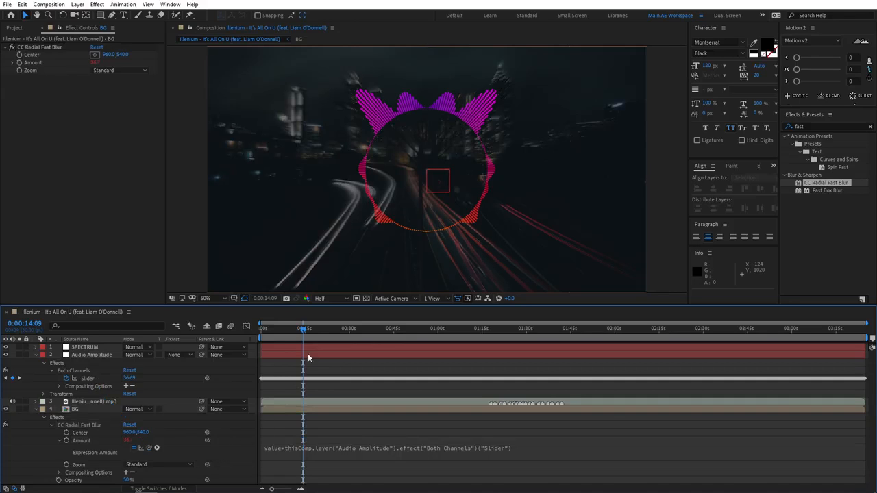
{"action": "left_click_drag", "start_coordinate": [302, 332], "coordinate": [246, 340]}
{"action": "key", "text": "space"}
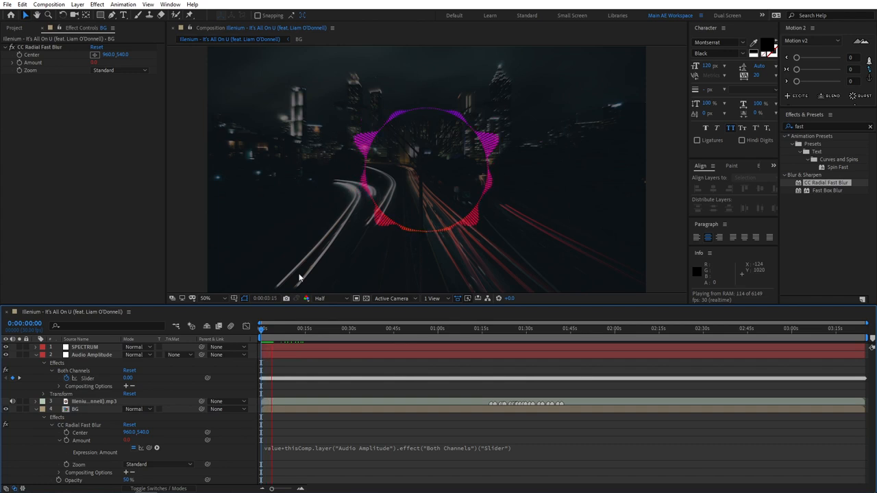
{"action": "left_click", "coordinate": [529, 446]}
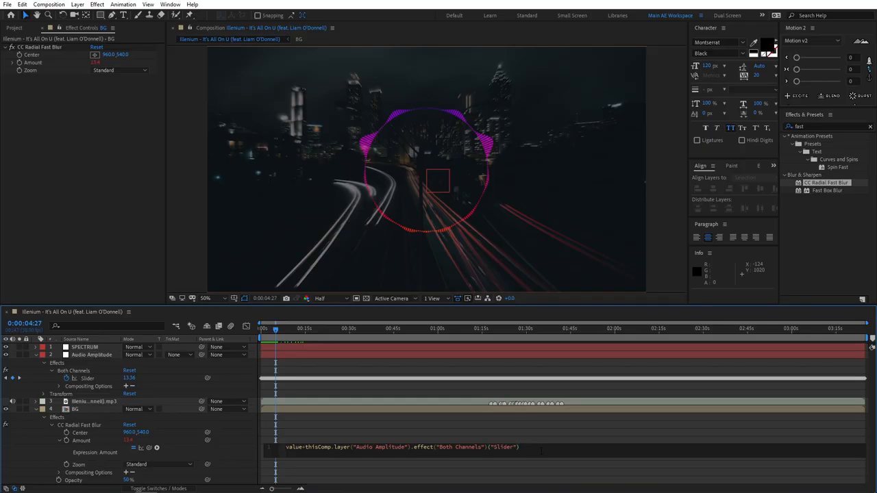
{"action": "key", "text": "BackSpace"}
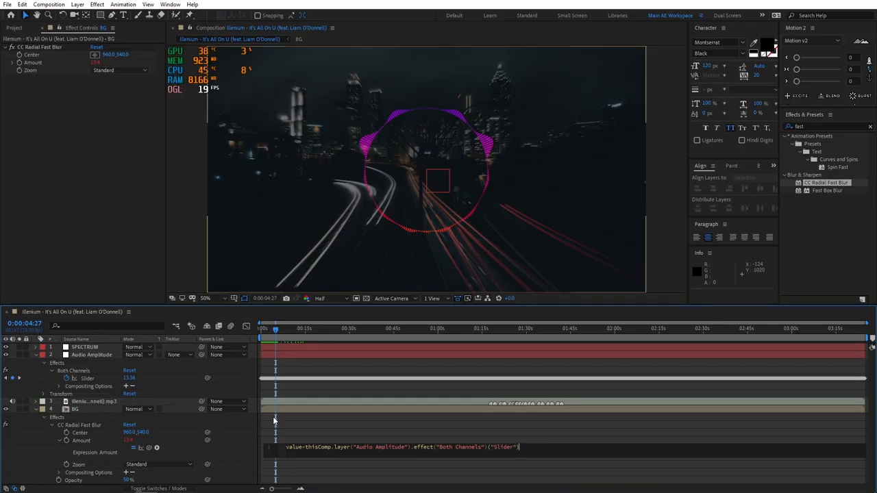
{"action": "left_click", "coordinate": [245, 451]}
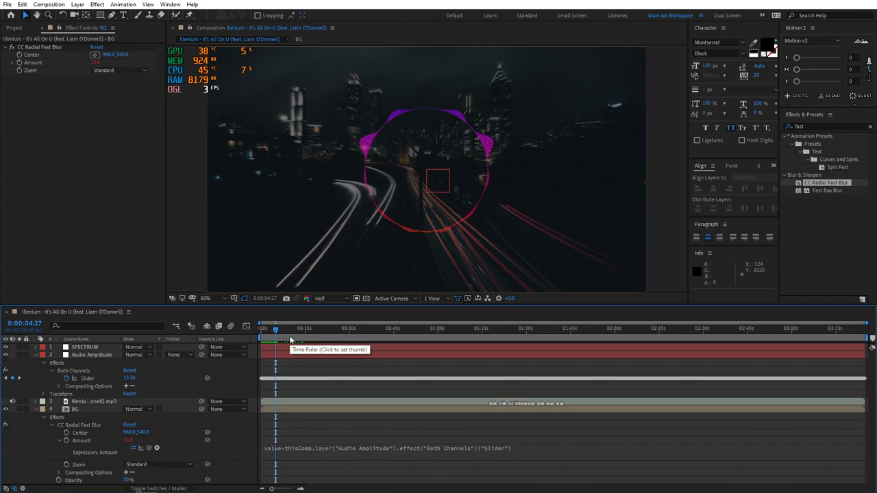
Preview the audio-driven background blur from the start of the composition.
{"action": "key", "text": "Home"}
{"action": "key", "text": "space"}
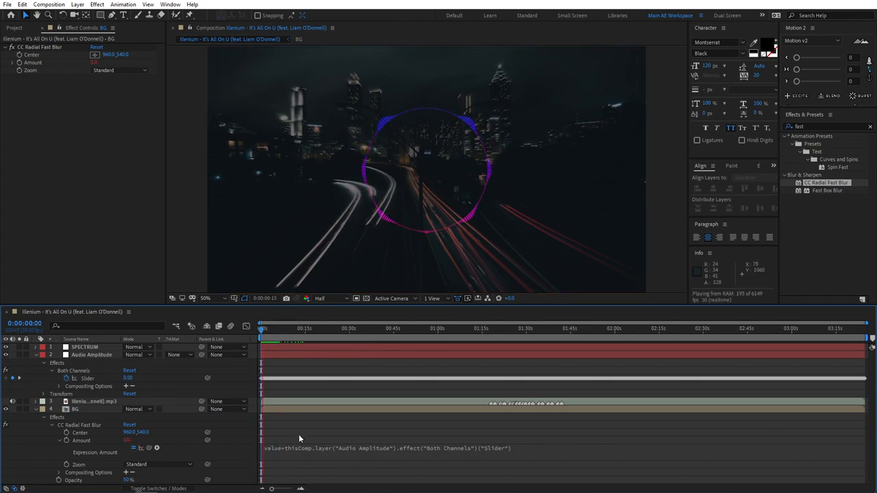
{"action": "key", "text": "space"}
Give the BG layer's opacity an expression adding the Both Channels slider to value, and preview from the start.
{"action": "left_click", "coordinate": [94, 410]}
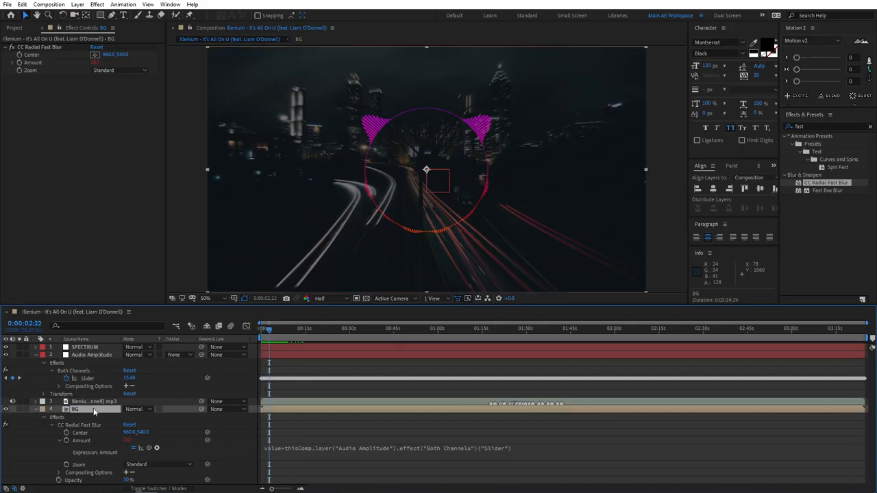
{"action": "key", "text": "u"}
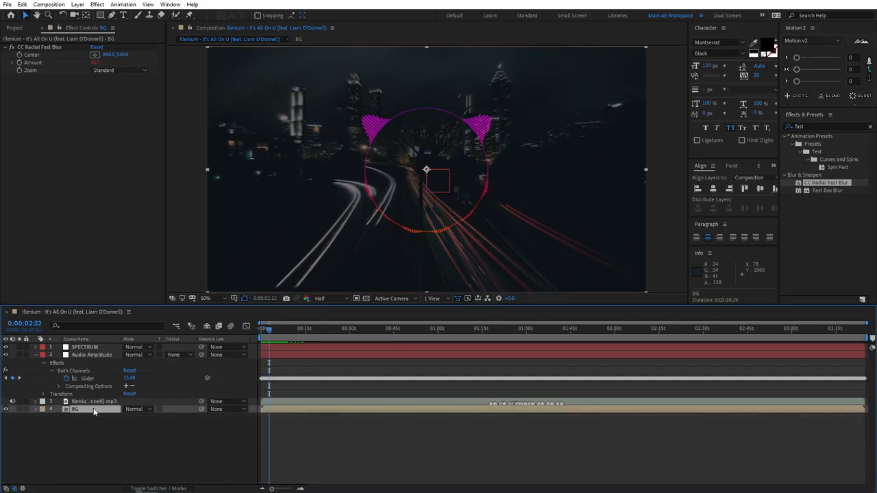
{"action": "key", "text": "t"}
{"action": "left_click", "coordinate": [58, 417], "text": "alt"}
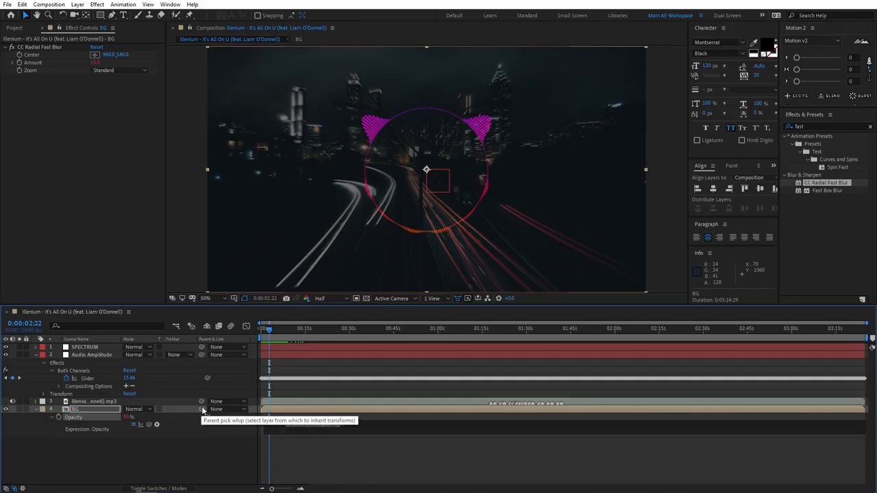
{"action": "type", "text": "value"}
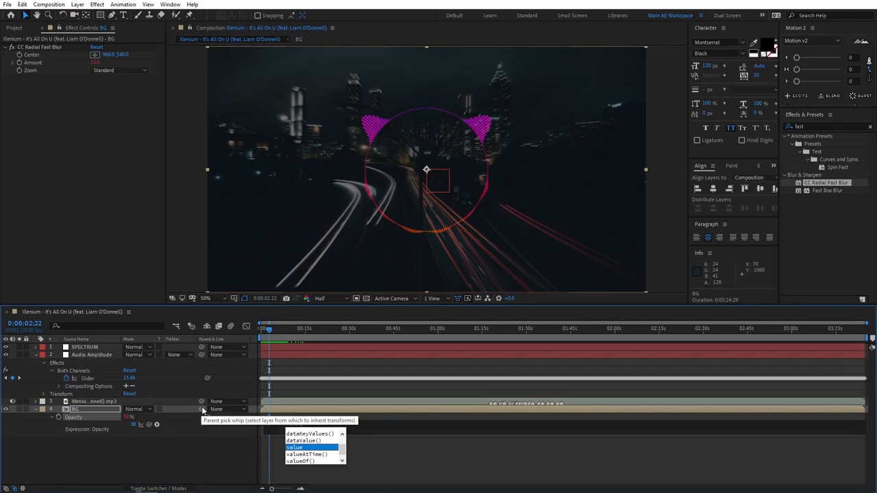
{"action": "type", "text": "+"}
{"action": "left_click_drag", "start_coordinate": [146, 425], "coordinate": [88, 380]}
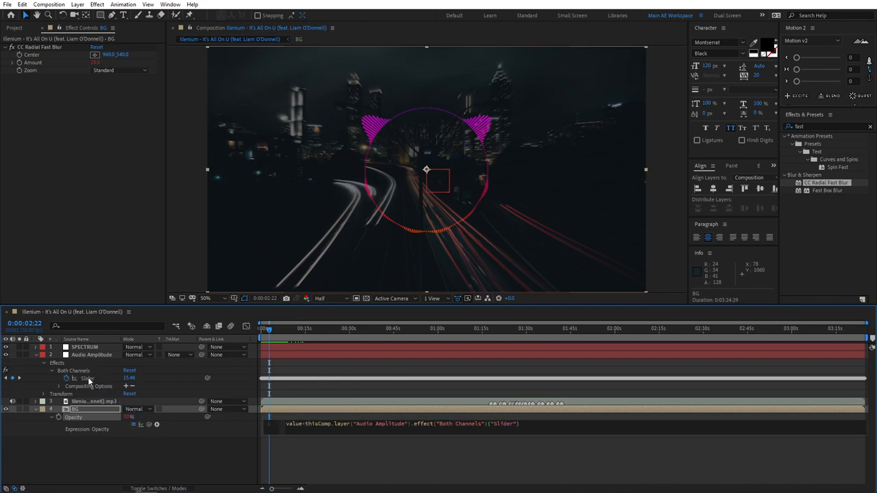
{"action": "left_click", "coordinate": [213, 459]}
{"action": "left_click_drag", "start_coordinate": [270, 331], "coordinate": [262, 337]}
{"action": "key", "text": "space"}
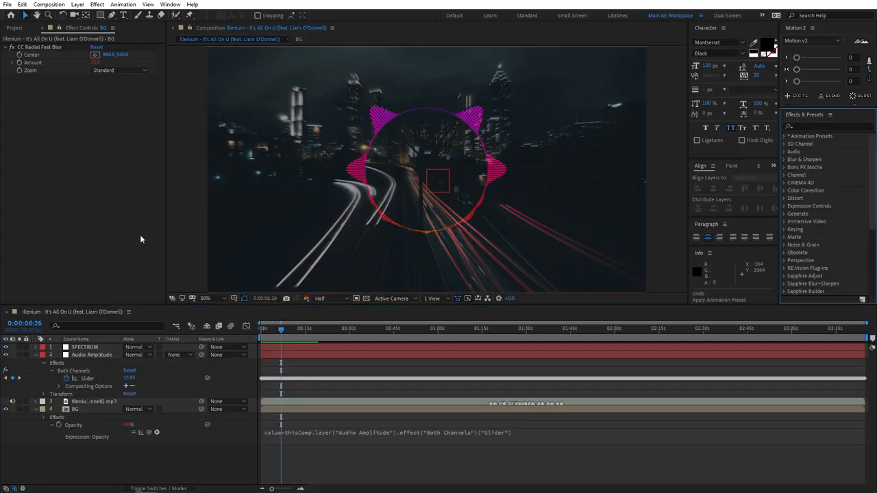
Apply the Wiggle - rotation preset to the BG layer.
{"action": "left_click", "coordinate": [813, 127]}
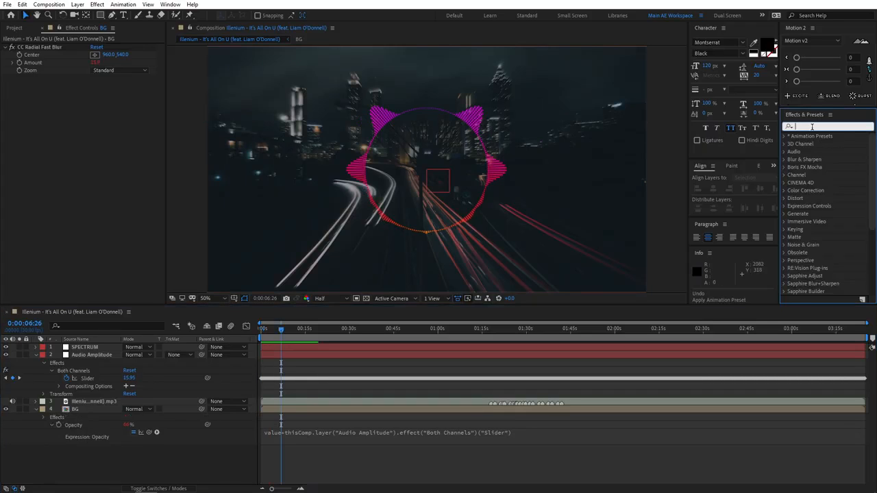
{"action": "type", "text": "wiggle"}
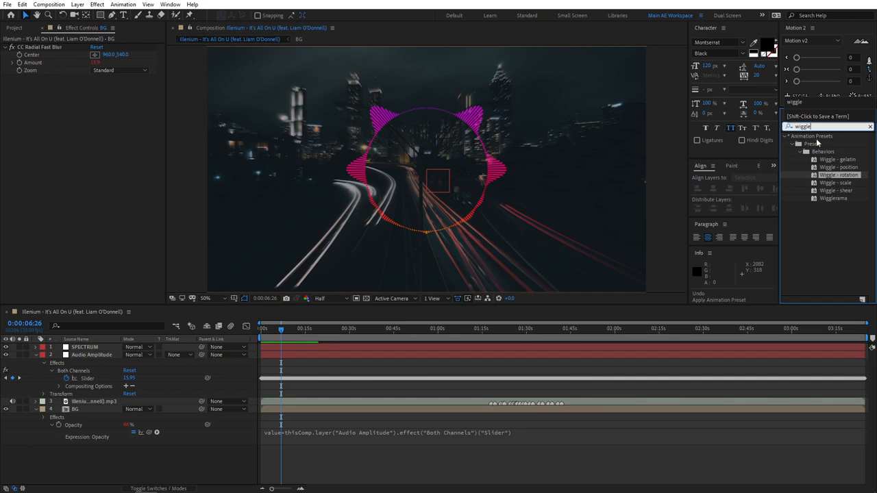
{"action": "left_click_drag", "start_coordinate": [854, 179], "coordinate": [83, 409]}
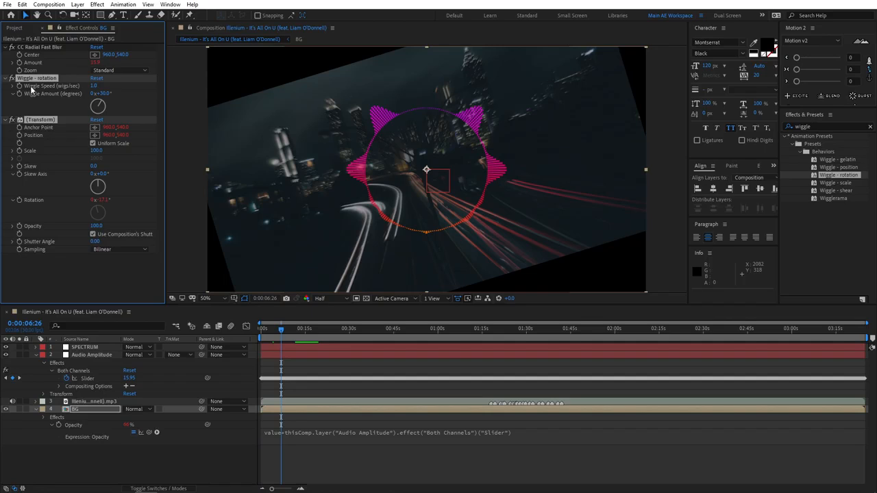
Set the rotation wiggle's speed to 0.5 and its amount to 3°, and preview the motion.
{"action": "left_click", "coordinate": [93, 86]}
{"action": "type", "text": "0.5"}
{"action": "key", "text": "Return"}
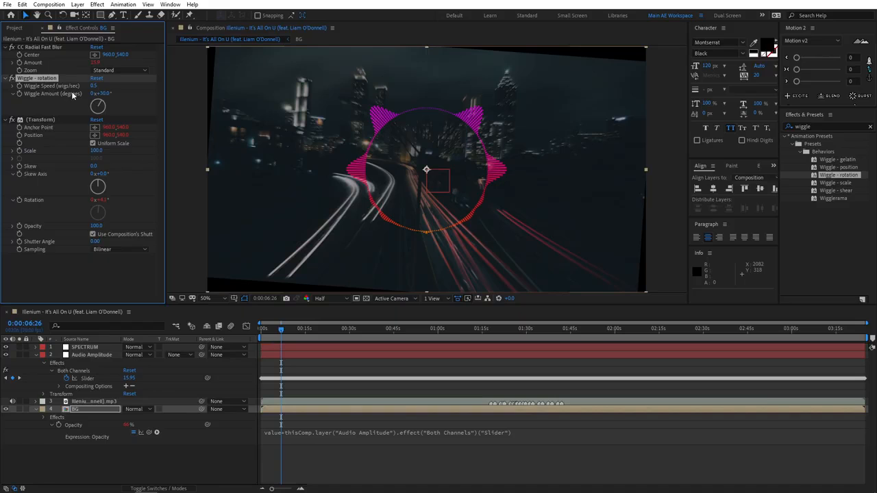
{"action": "left_click", "coordinate": [103, 93]}
{"action": "type", "text": "20"}
{"action": "key", "text": "Return"}
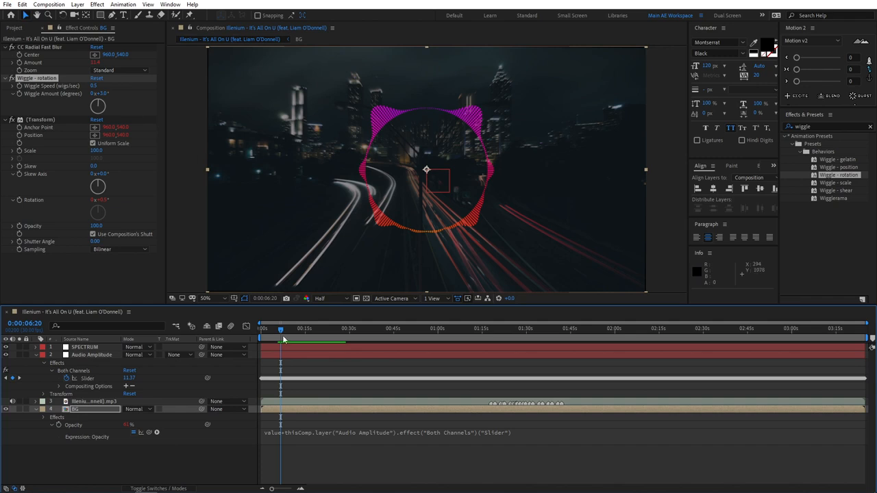
{"action": "key", "text": "space"}
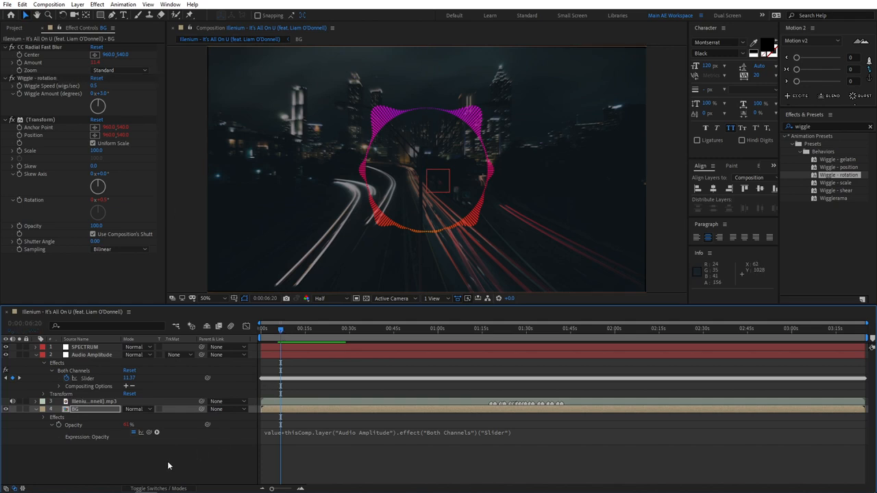
Scale the BG layer to 110% and preview the animation from the start.
{"action": "left_click", "coordinate": [86, 410]}
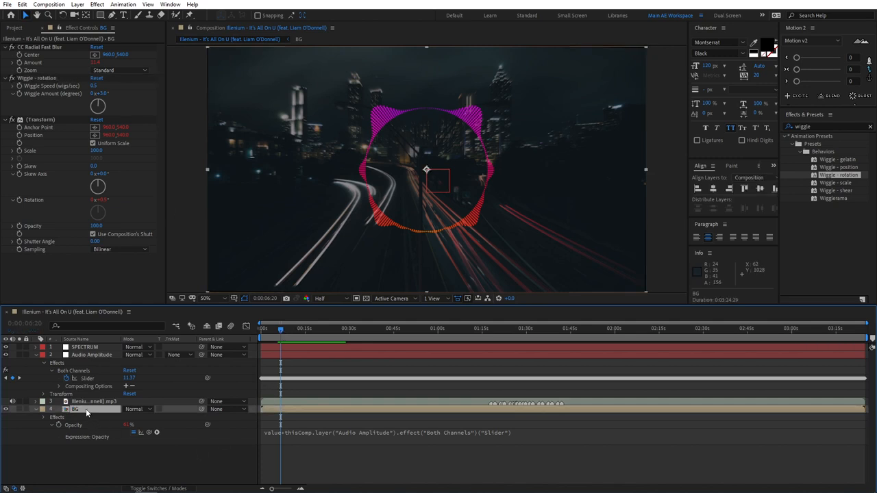
{"action": "key", "text": "s"}
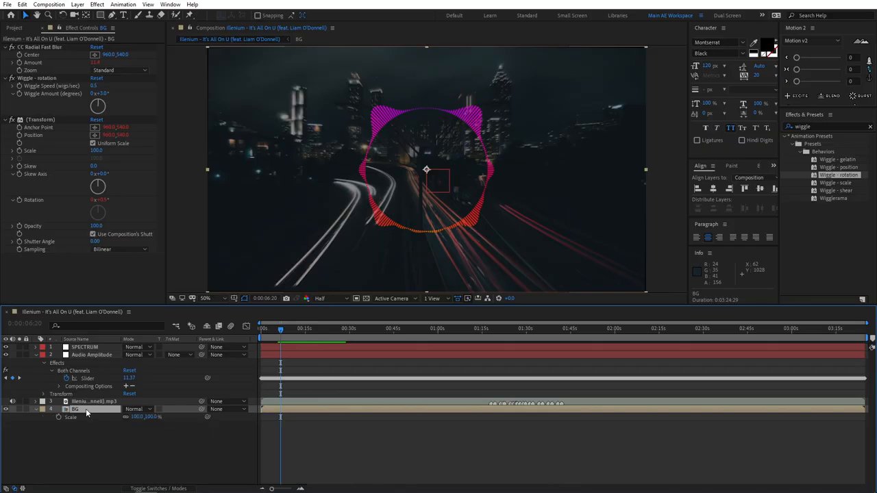
{"action": "left_click", "coordinate": [138, 418]}
{"action": "type", "text": "110"}
{"action": "key", "text": "Return"}
{"action": "key", "text": "Home"}
{"action": "key", "text": "space"}
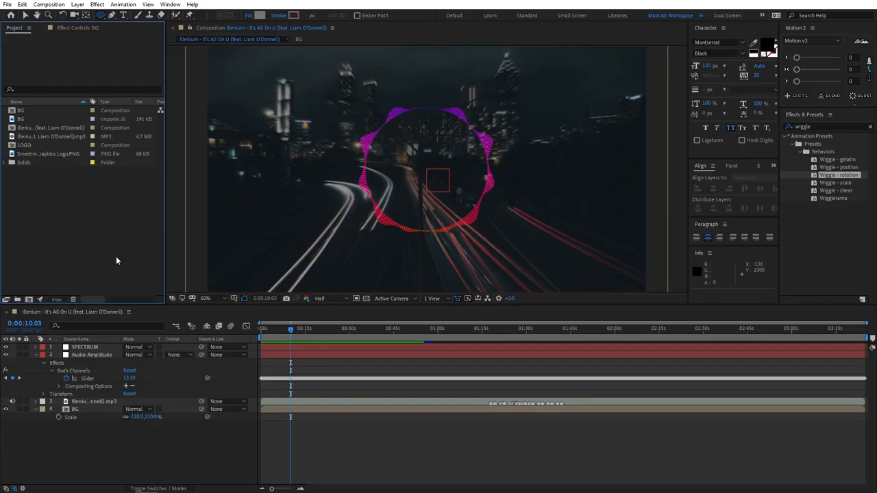
Add the LOGO composition above the SPECTRUM layer and pre-compose the two layers together as SPECTRUM.
{"action": "left_click_drag", "start_coordinate": [31, 146], "coordinate": [107, 346]}
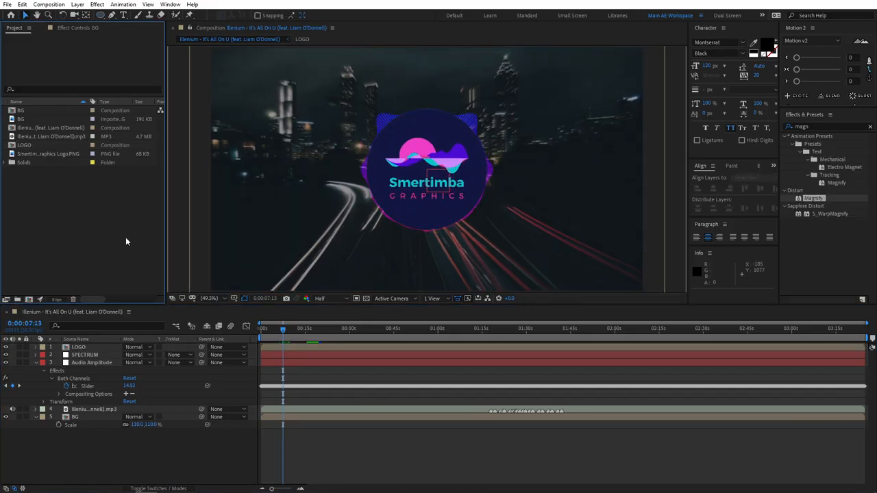
{"action": "left_click", "coordinate": [87, 348]}
{"action": "left_click", "coordinate": [85, 354], "text": "ctrl"}
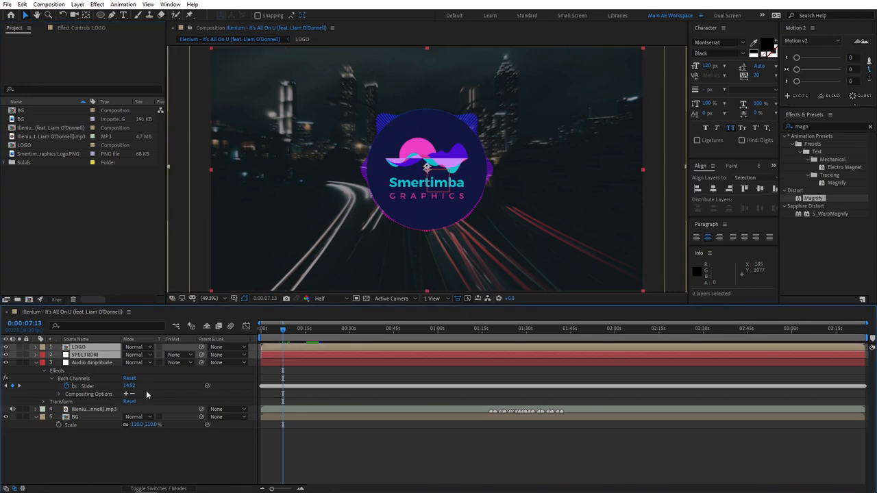
{"action": "right_click", "coordinate": [79, 353]}
{"action": "left_click", "coordinate": [118, 302]}
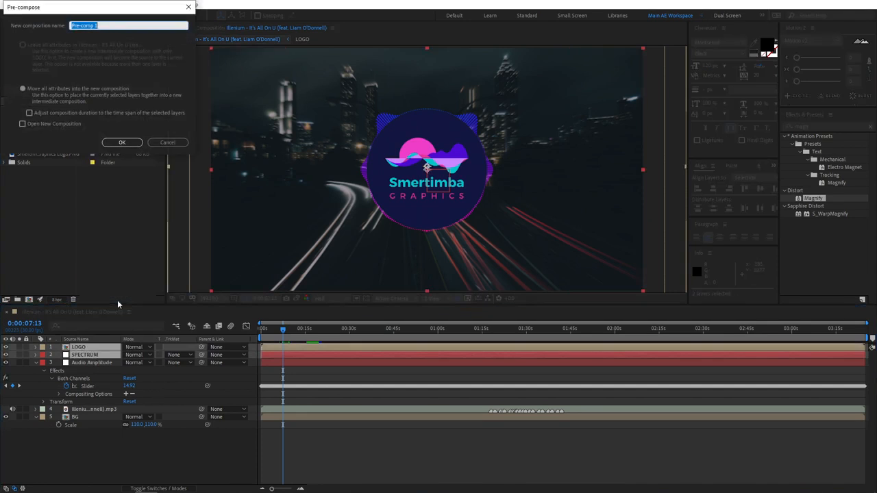
{"action": "type", "text": "SPECTRUM"}
{"action": "key", "text": "Return"}
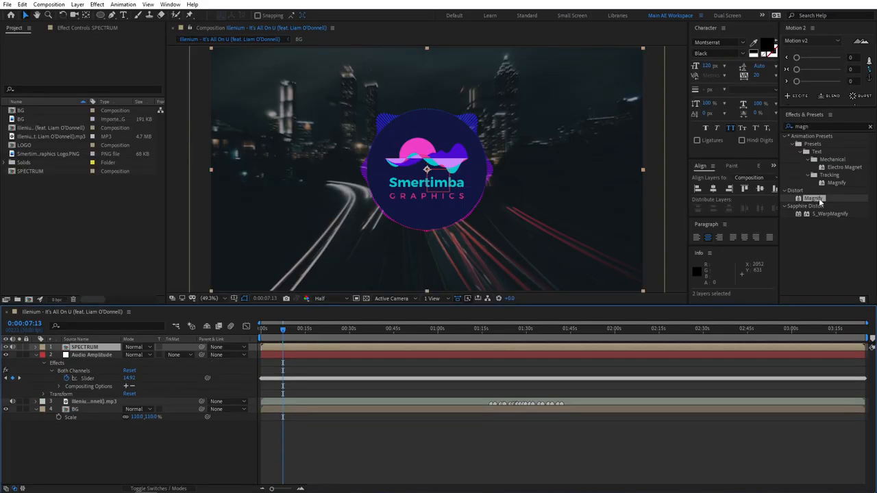
Apply the Magnify effect to the SPECTRUM layer with magnification 100, size 1000 and blending mode None.
{"action": "left_click_drag", "start_coordinate": [819, 198], "coordinate": [96, 349]}
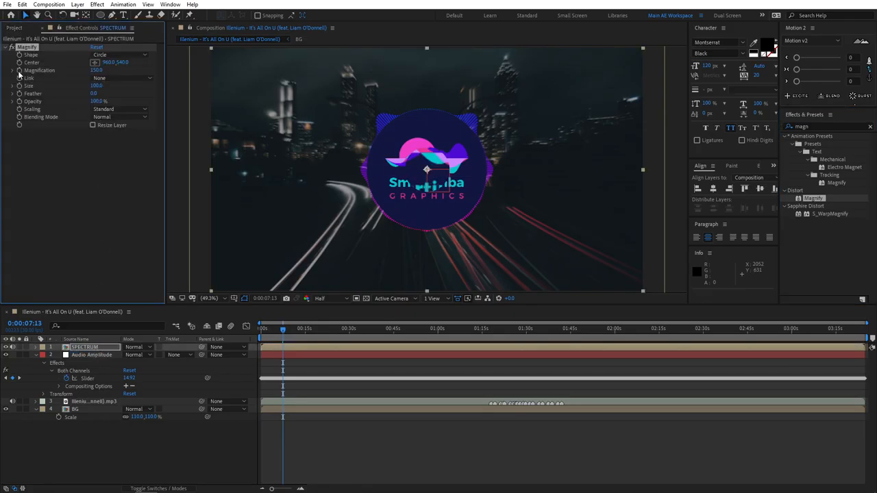
{"action": "left_click", "coordinate": [97, 70]}
{"action": "type", "text": "10"}
{"action": "left_click", "coordinate": [101, 200]}
{"action": "left_click", "coordinate": [98, 86]}
{"action": "type", "text": "1000"}
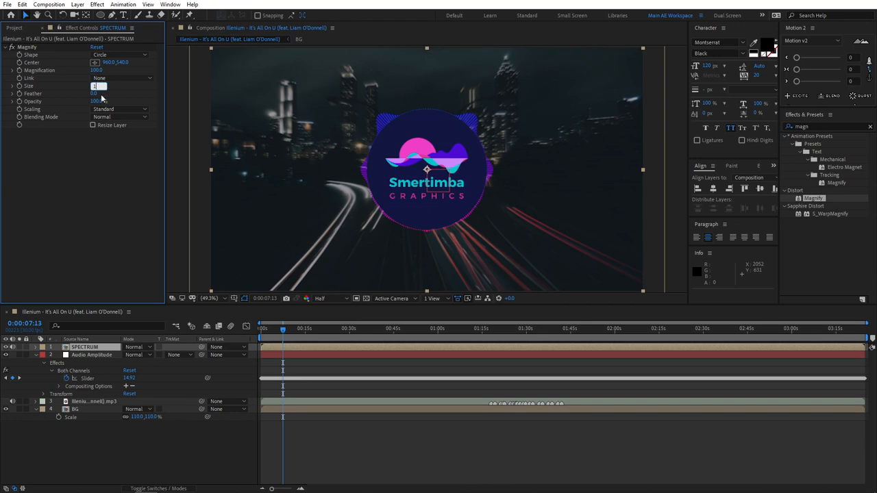
{"action": "key", "text": "Return"}
{"action": "left_click", "coordinate": [108, 117]}
{"action": "left_click", "coordinate": [111, 129]}
Add an expression to Magnify's Magnification that adds Audio Amplitude's Both Channels slider to value, and preview the animation from the start.
{"action": "left_click", "coordinate": [20, 70], "text": "alt"}
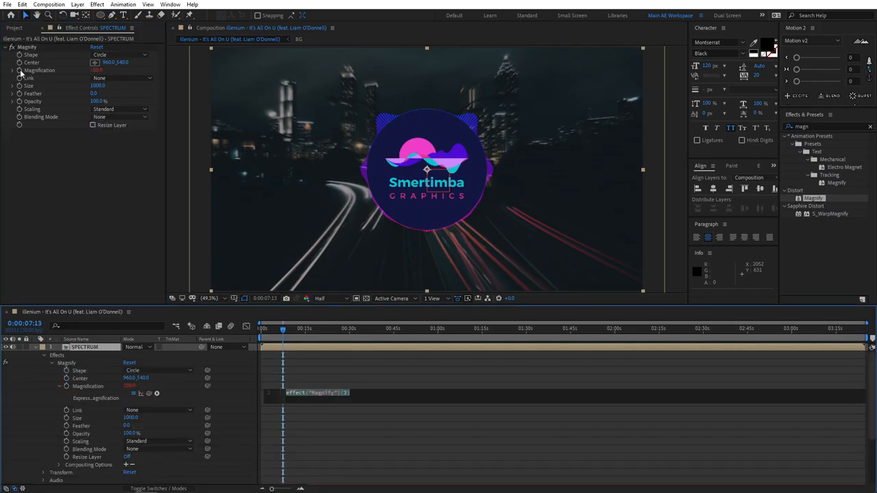
{"action": "type", "text": "value+"}
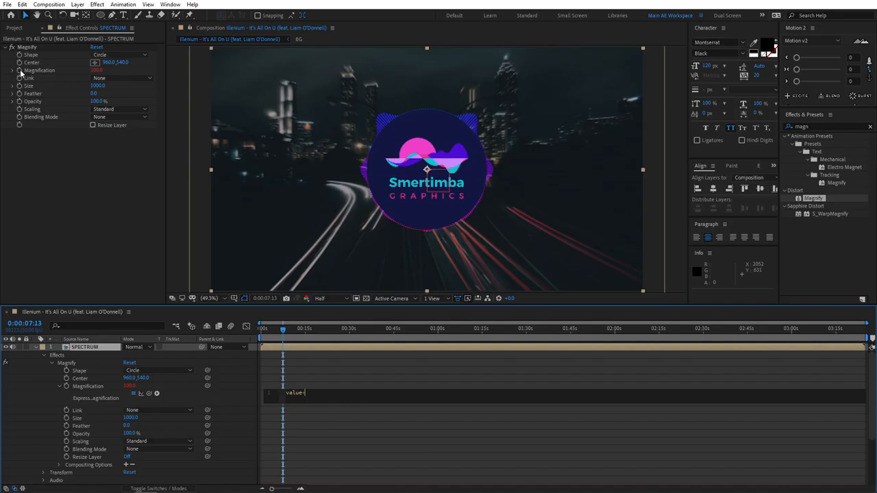
{"action": "left_click_drag", "start_coordinate": [147, 395], "coordinate": [95, 477]}
{"action": "left_click", "coordinate": [230, 367]}
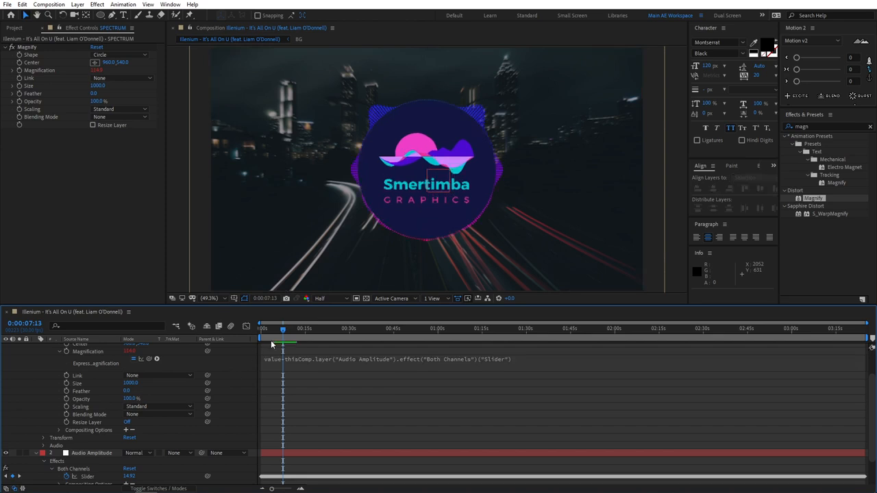
{"action": "left_click_drag", "start_coordinate": [283, 329], "coordinate": [251, 338]}
{"action": "scroll", "coordinate": [245, 379], "scroll_direction": "up", "scroll_amount": 3}
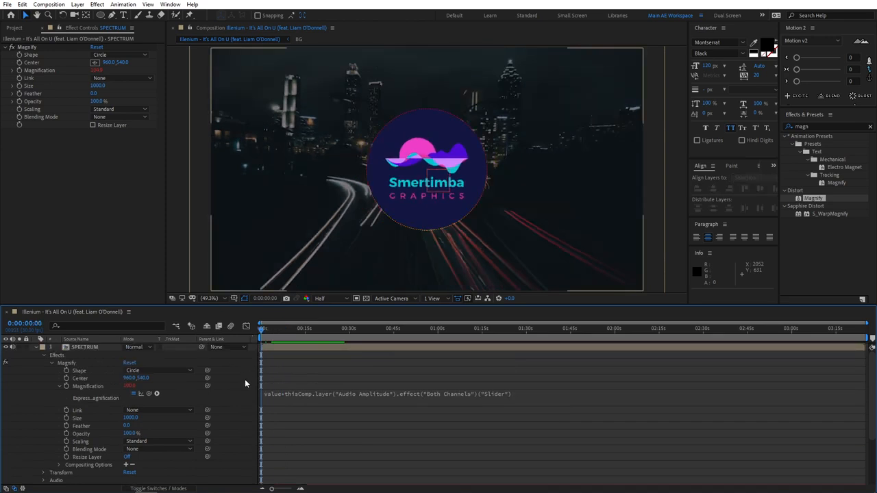
{"action": "scroll", "coordinate": [51, 414], "scroll_direction": "down", "scroll_amount": 3}
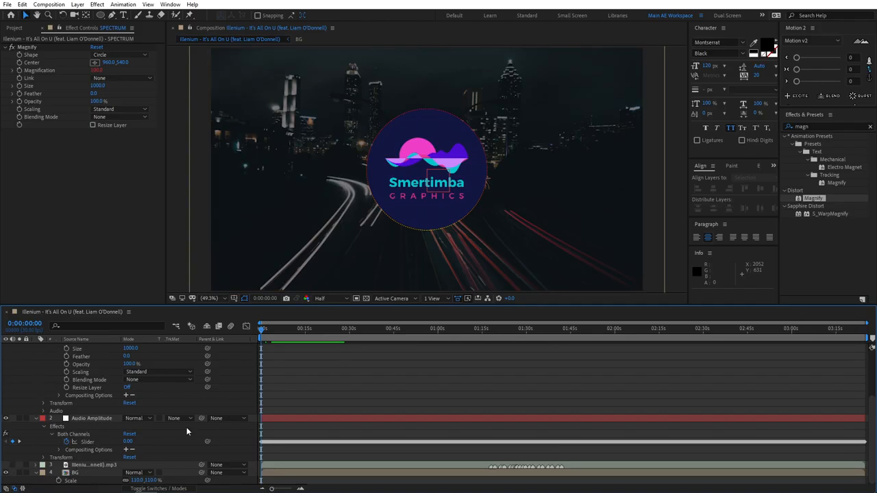
{"action": "scroll", "coordinate": [233, 394], "scroll_direction": "up", "scroll_amount": 3}
{"action": "key", "text": "space"}
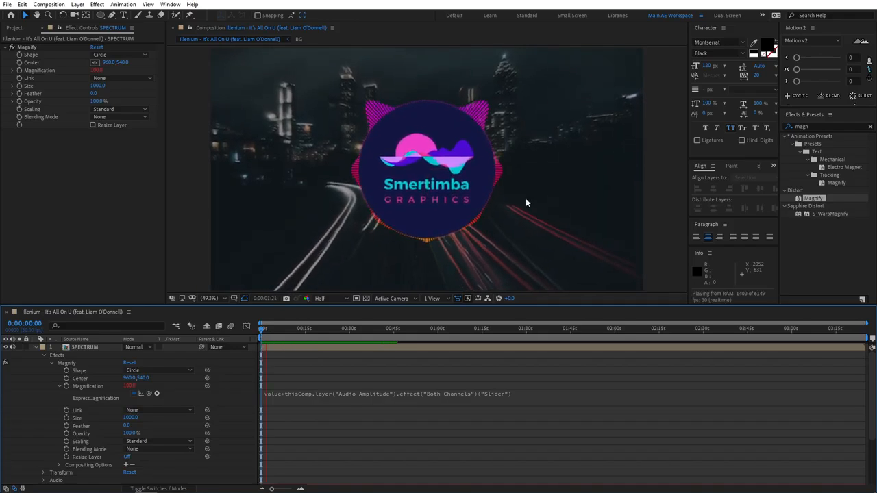